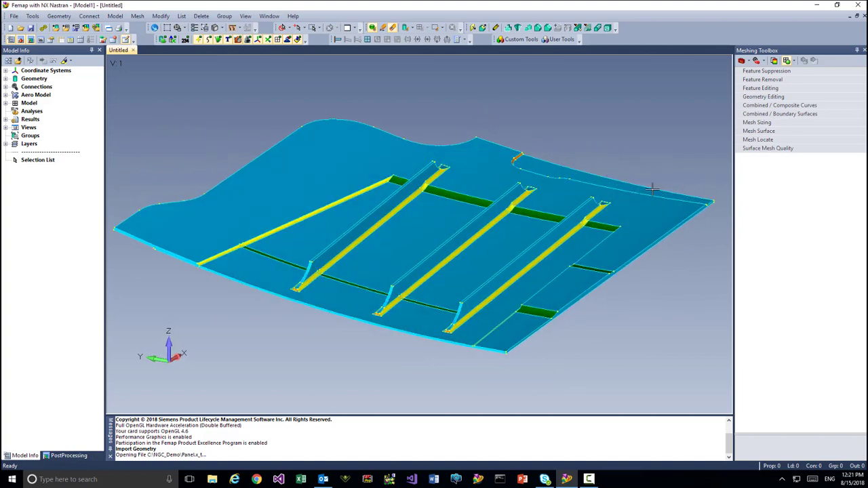
- Tet mesh the Demo Panel solid, loading the 7050-T651 Al Plate material from the library and keeping the default automesh settings
{"action": "middle_click_drag", "start_coordinate": [409, 281], "coordinate": [421, 247]}
{"action": "middle_click_drag", "start_coordinate": [426, 216], "coordinate": [448, 213]}
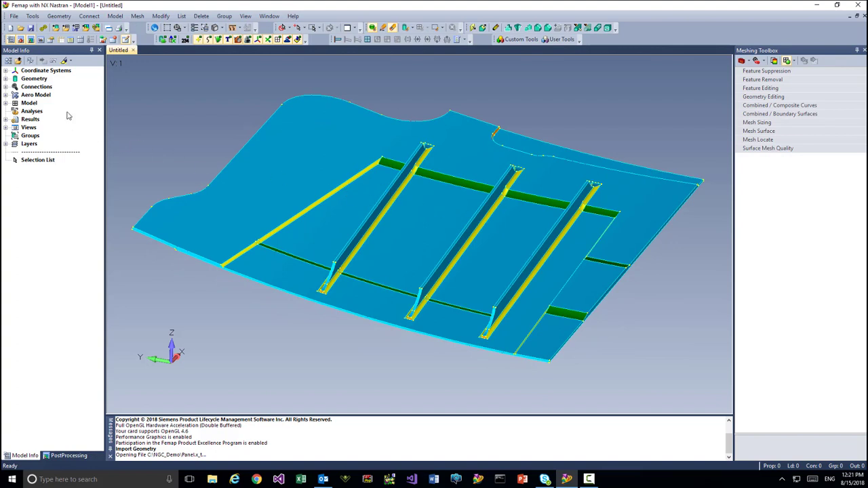
{"action": "left_click", "coordinate": [6, 79]}
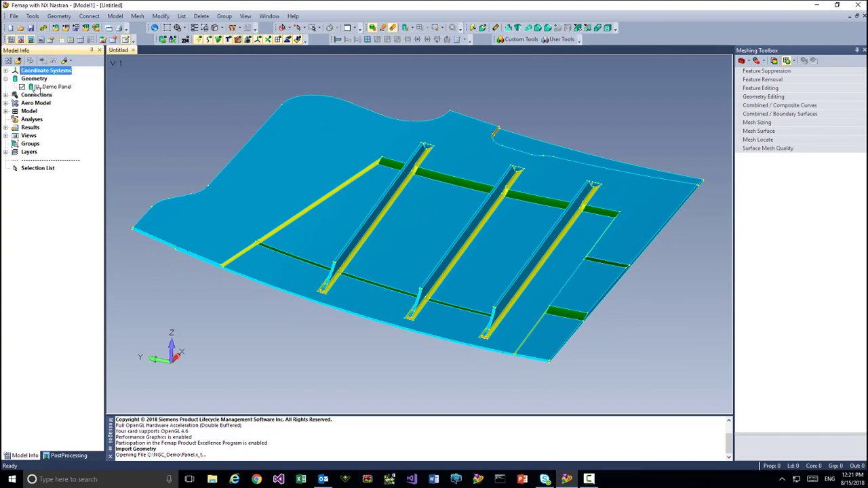
{"action": "right_click", "coordinate": [54, 88]}
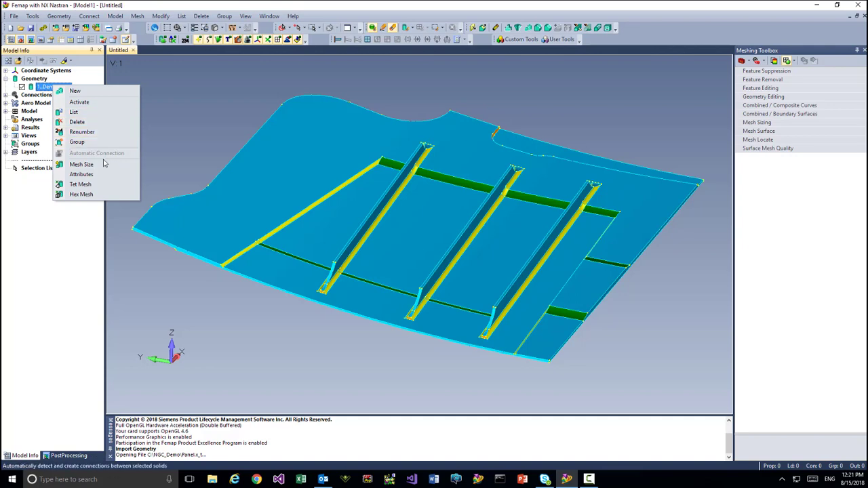
{"action": "left_click", "coordinate": [93, 184]}
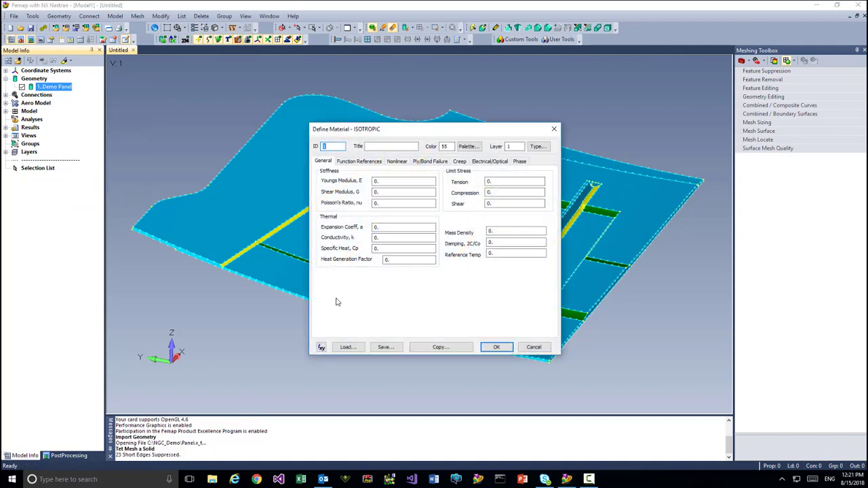
{"action": "left_click", "coordinate": [347, 347]}
{"action": "double_click", "coordinate": [352, 203]}
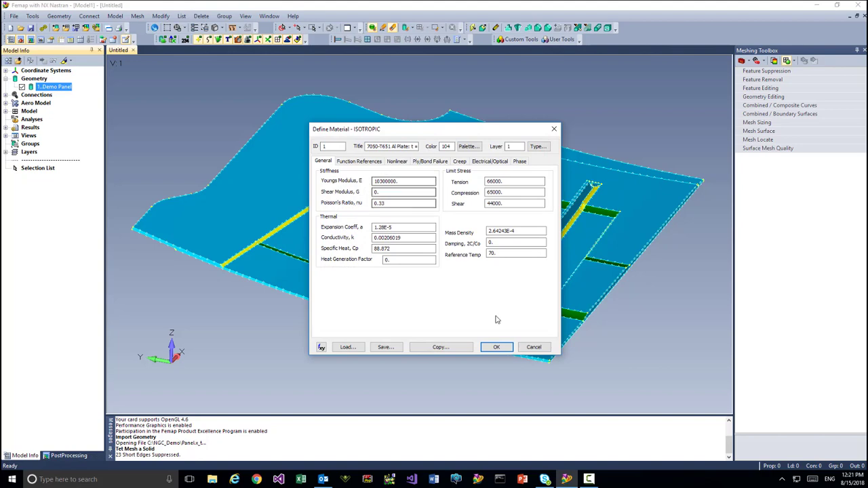
{"action": "left_click", "coordinate": [496, 347]}
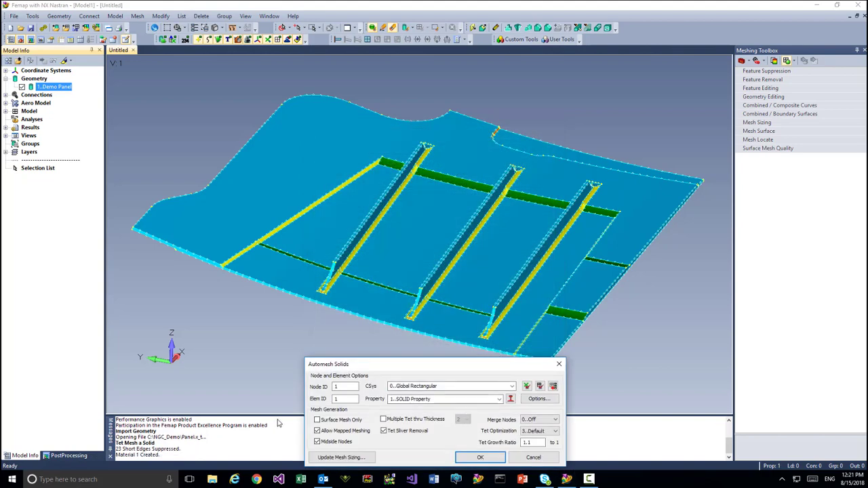
{"action": "left_click", "coordinate": [482, 457]}
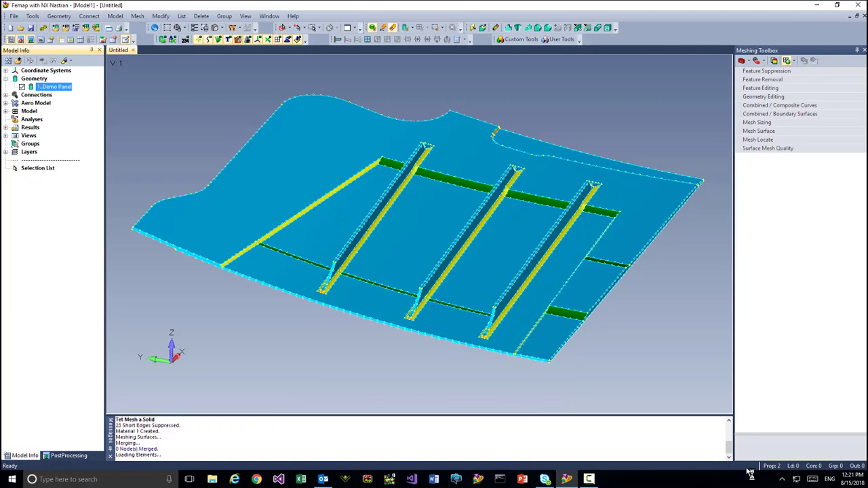
- Run the ShowWorstElem custom meshing tool to highlight the worst-quality element in the panel's tetrahedral mesh
{"action": "middle_click_drag", "start_coordinate": [439, 225], "coordinate": [440, 234]}
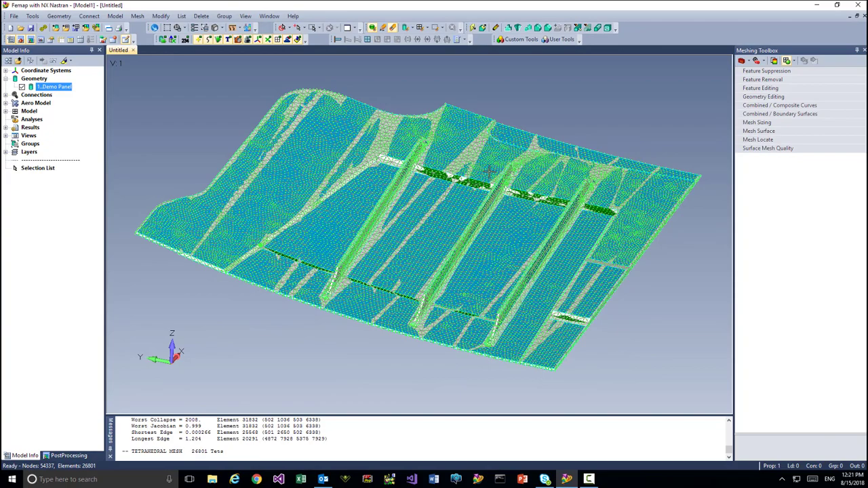
{"action": "middle_click_drag", "start_coordinate": [488, 172], "coordinate": [483, 175]}
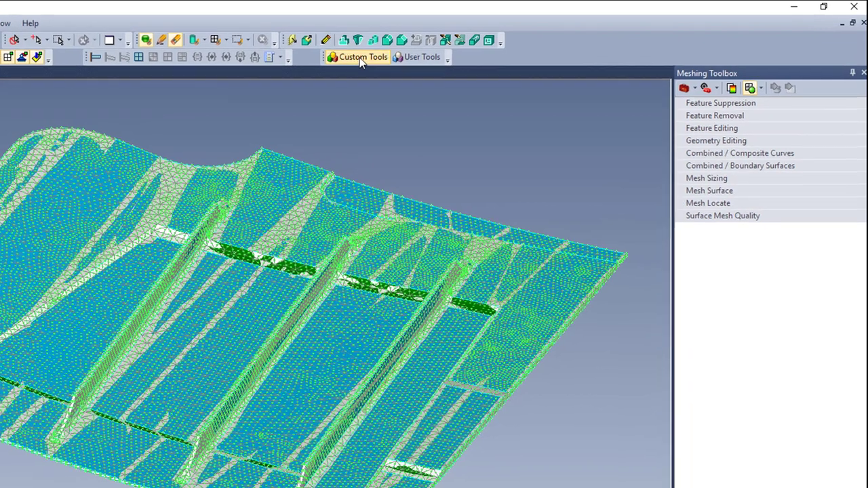
{"action": "left_click", "coordinate": [520, 40]}
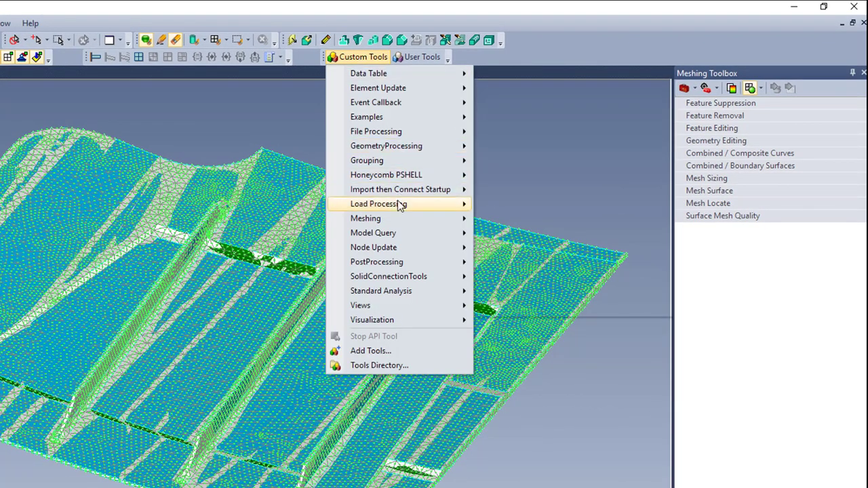
{"action": "mouse_move", "coordinate": [345, 80]}
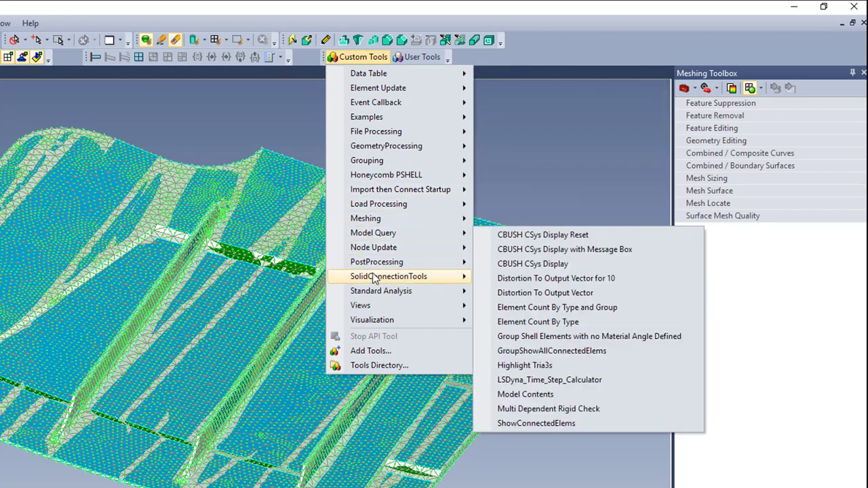
{"action": "mouse_move", "coordinate": [373, 264]}
{"action": "mouse_move", "coordinate": [382, 220]}
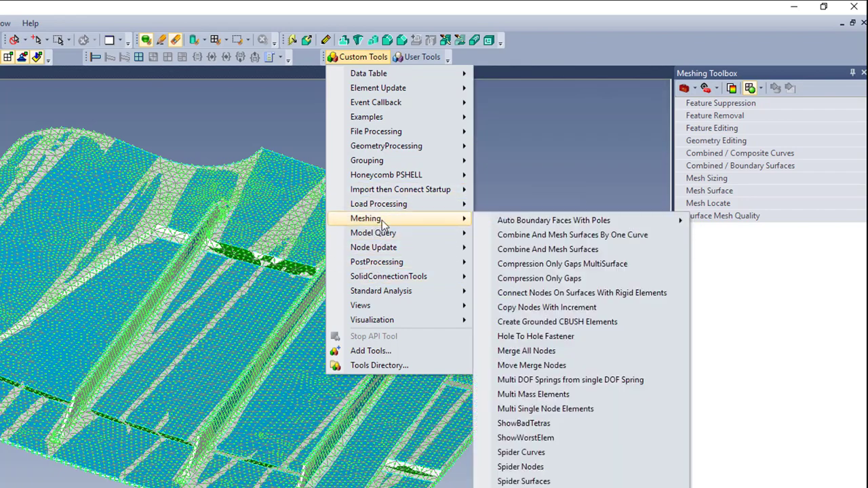
{"action": "left_click", "coordinate": [555, 438]}
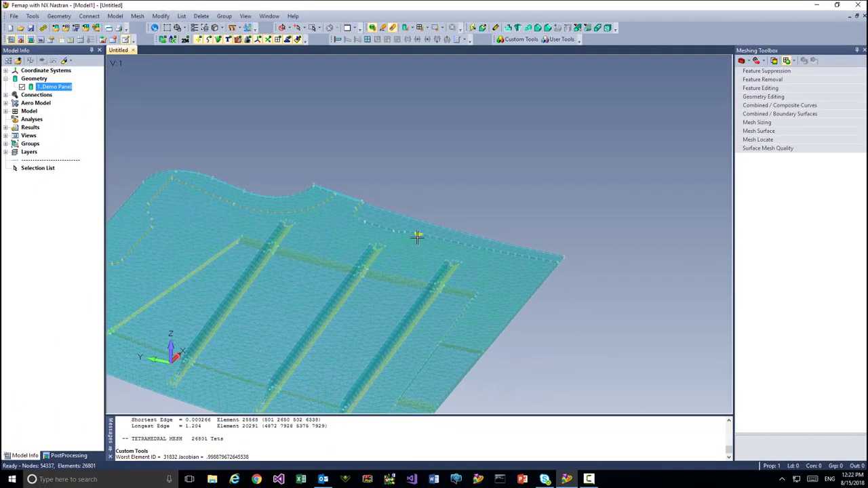
- Examine the highlighted worst element up close where it meets the narrow curved step on the panel
{"action": "scroll", "coordinate": [361, 265], "scroll_direction": "up", "scroll_amount": 6}
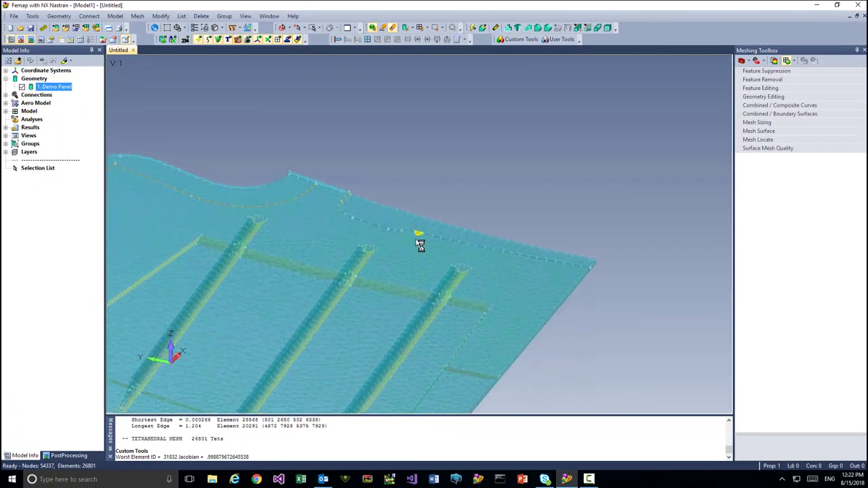
{"action": "middle_click_drag", "start_coordinate": [419, 262], "coordinate": [492, 269]}
{"action": "scroll", "coordinate": [488, 264], "scroll_direction": "up", "scroll_amount": 2}
{"action": "scroll", "coordinate": [521, 350], "scroll_direction": "up", "scroll_amount": 2}
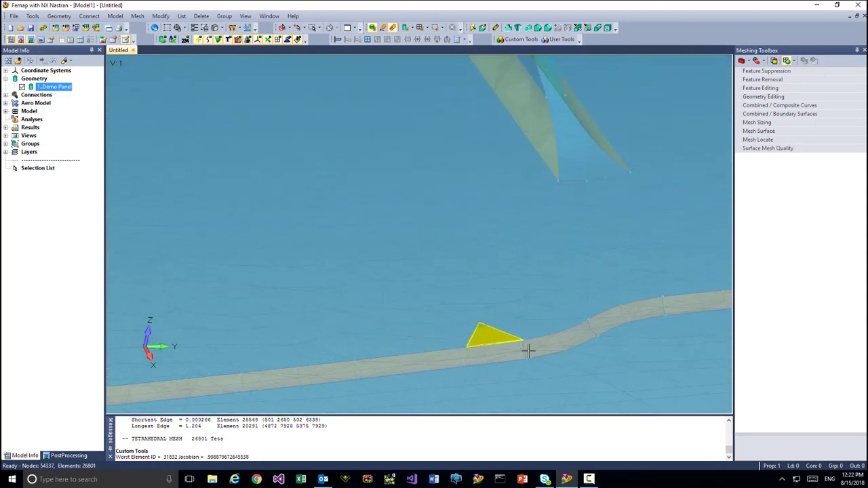
{"action": "middle_click_drag", "start_coordinate": [527, 351], "coordinate": [440, 248], "text": "ctrl"}
{"action": "scroll", "coordinate": [492, 261], "scroll_direction": "up", "scroll_amount": 2}
{"action": "scroll", "coordinate": [493, 261], "scroll_direction": "up", "scroll_amount": 1}
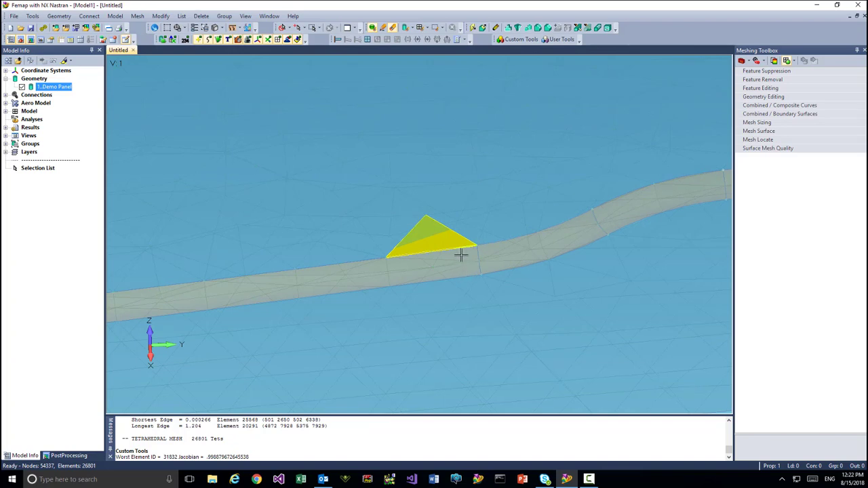
- Delete the mesh on all elements while keeping the unused properties, materials and meshing attributes
{"action": "key", "text": "ctrl+g"}
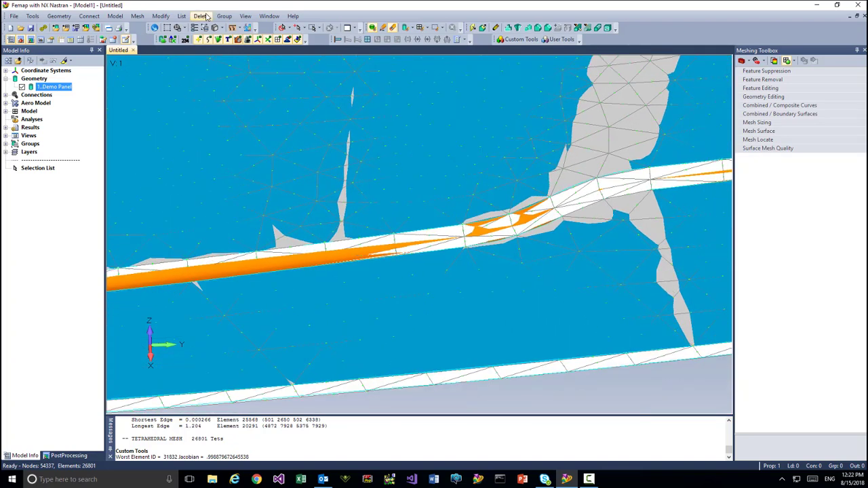
{"action": "left_click", "coordinate": [202, 15]}
{"action": "mouse_move", "coordinate": [227, 68]}
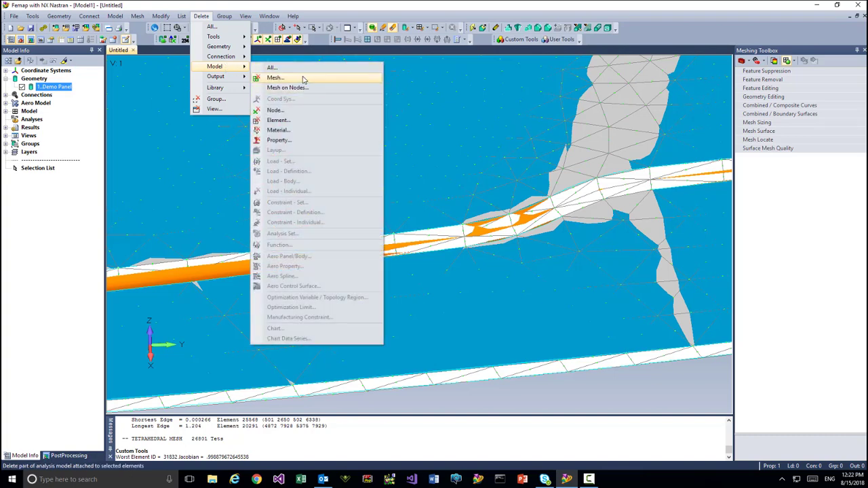
{"action": "left_click", "coordinate": [303, 77]}
{"action": "left_click", "coordinate": [484, 434]}
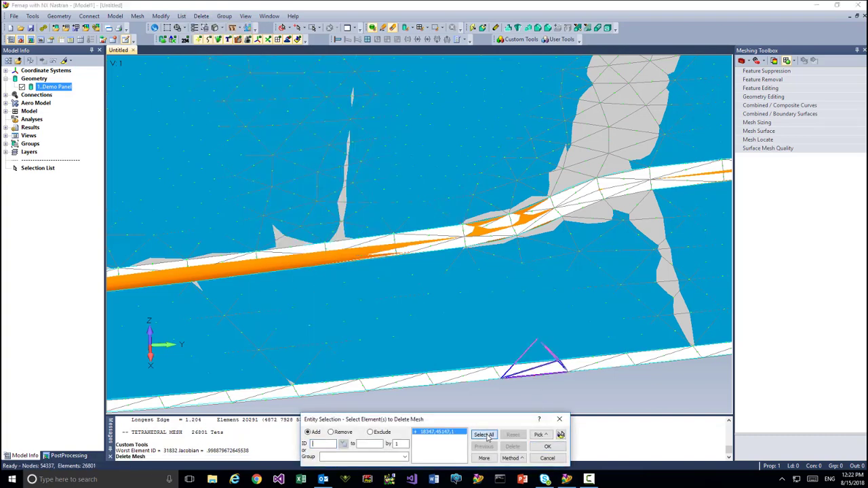
{"action": "left_click", "coordinate": [547, 446]}
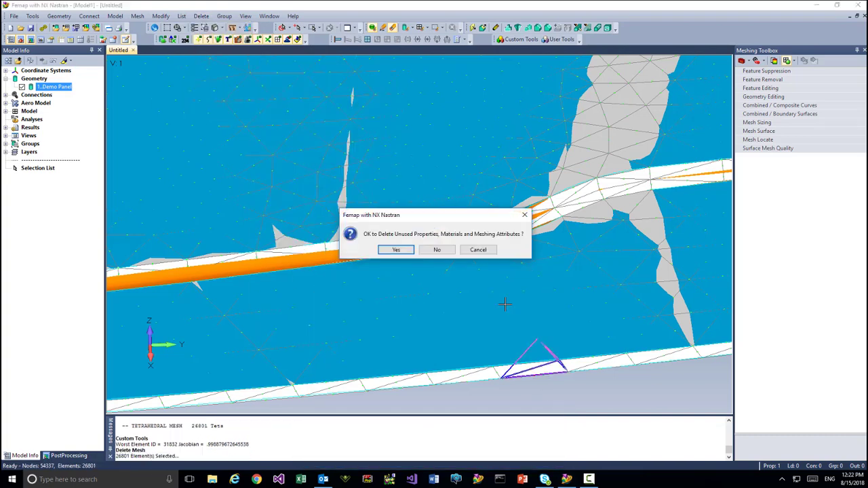
{"action": "left_click", "coordinate": [438, 251]}
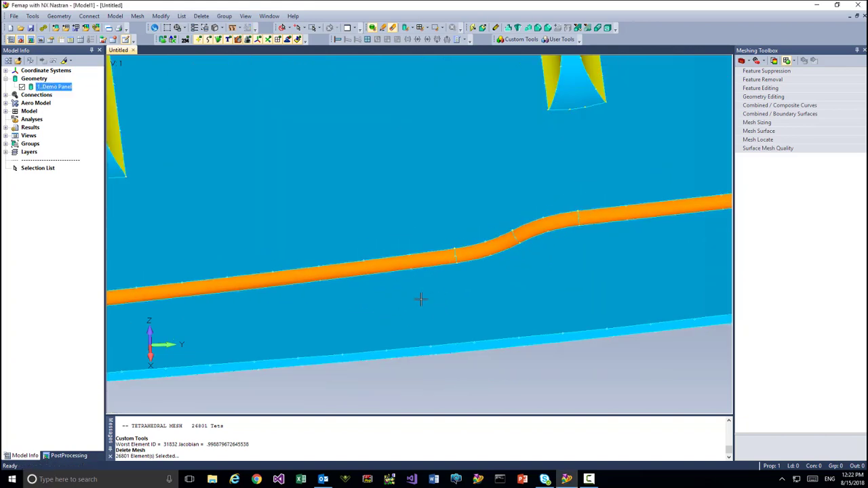
- Inspect the edge of the narrow step and locate sliver surfaces by surface geometry with the Locator
{"action": "scroll", "coordinate": [409, 262], "scroll_direction": "up", "scroll_amount": 5}
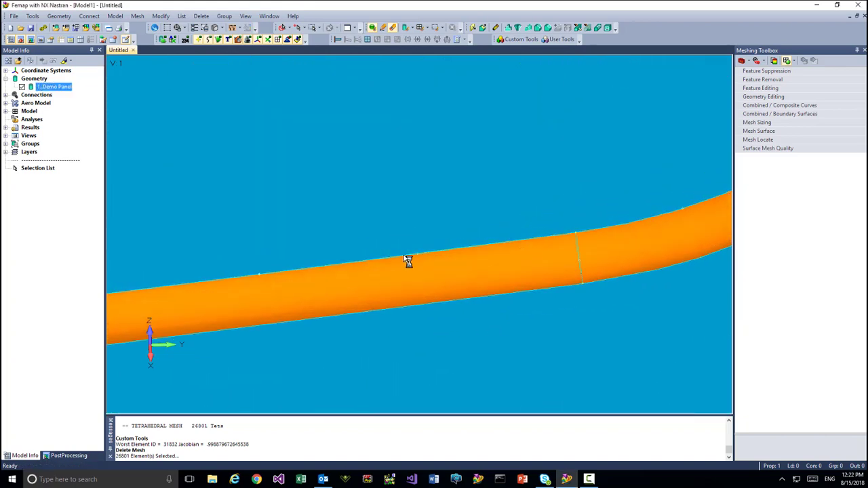
{"action": "scroll", "coordinate": [403, 257], "scroll_direction": "up", "scroll_amount": 4}
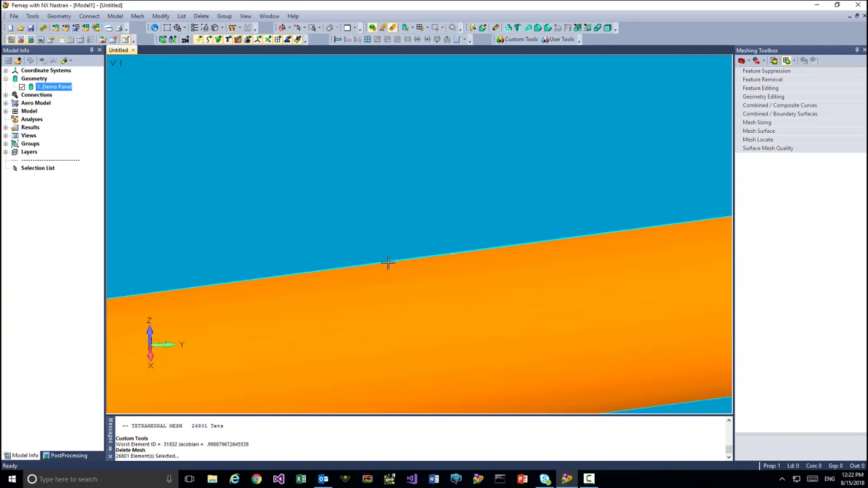
{"action": "scroll", "coordinate": [462, 292], "scroll_direction": "down", "scroll_amount": 5}
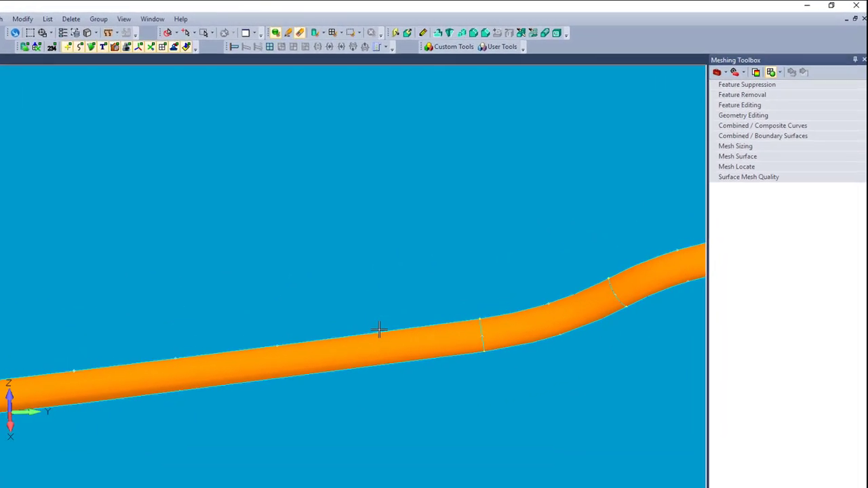
{"action": "scroll", "coordinate": [378, 331], "scroll_direction": "down", "scroll_amount": 2}
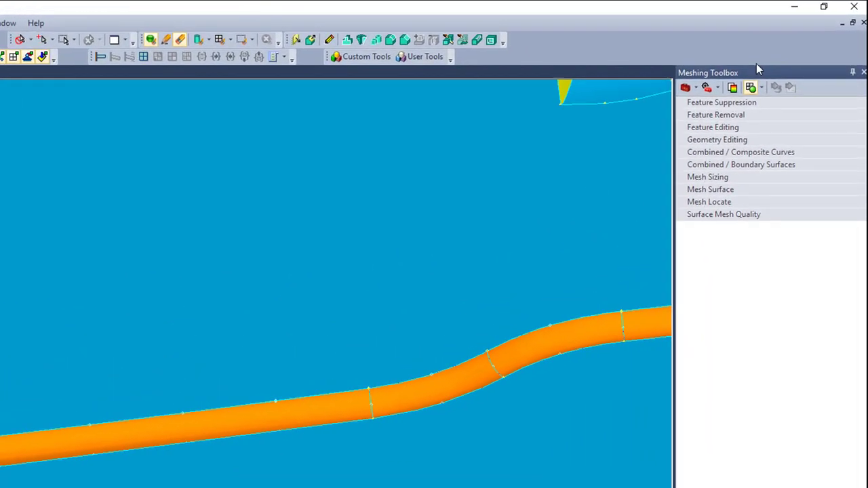
{"action": "left_click", "coordinate": [734, 72]}
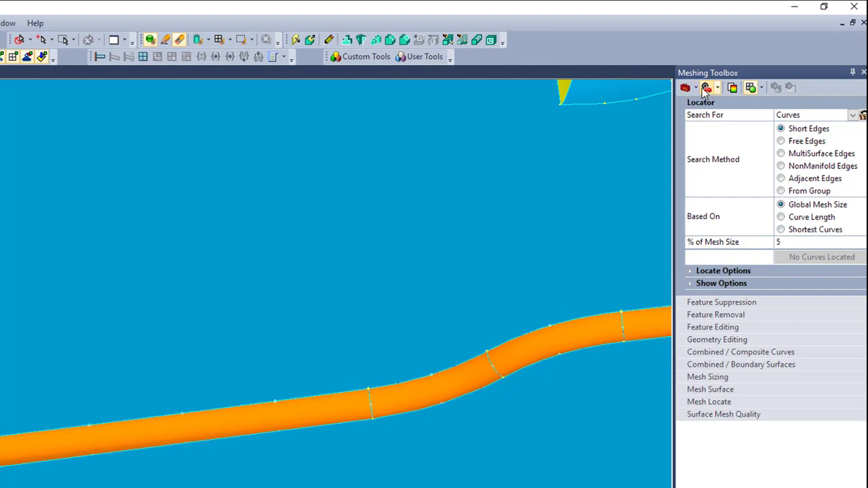
{"action": "left_click", "coordinate": [852, 116]}
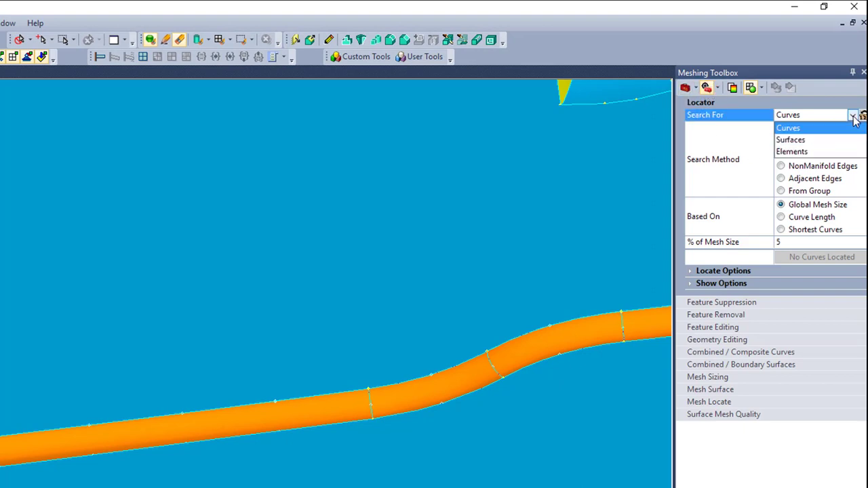
{"action": "left_click", "coordinate": [813, 141]}
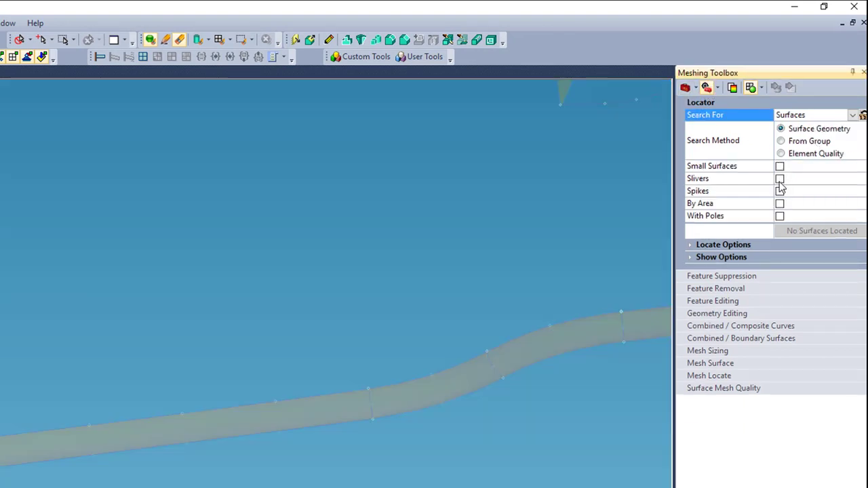
{"action": "left_click", "coordinate": [780, 179]}
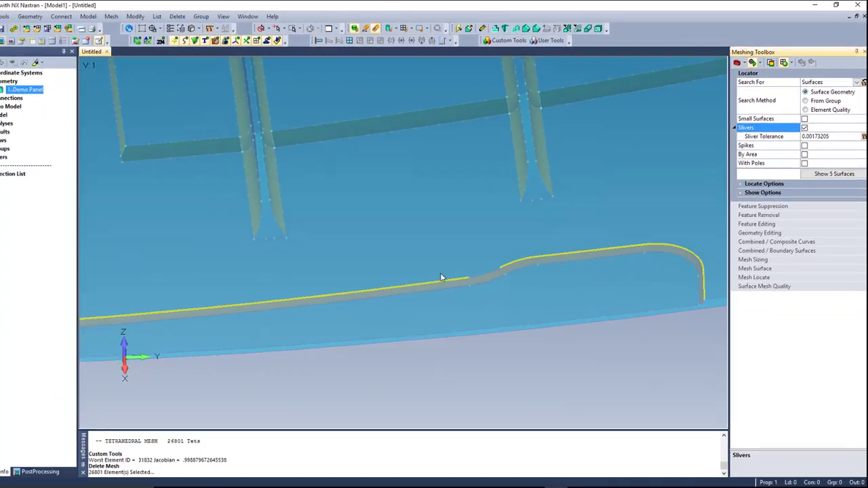
- Set Feature Removal to act on surfaces with Aggressive Removal enabled
{"action": "scroll", "coordinate": [441, 275], "scroll_direction": "down", "scroll_amount": 4}
{"action": "middle_click_drag", "start_coordinate": [386, 245], "coordinate": [415, 222], "text": "ctrl"}
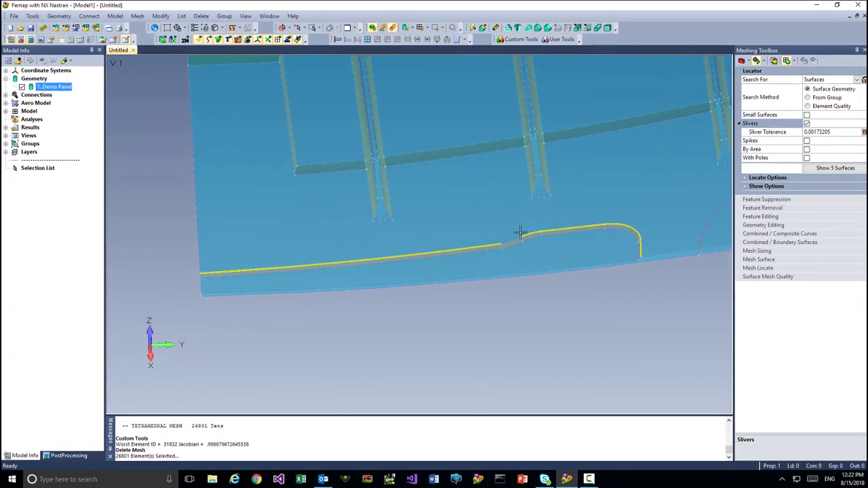
{"action": "middle_click_drag", "start_coordinate": [520, 232], "coordinate": [552, 238]}
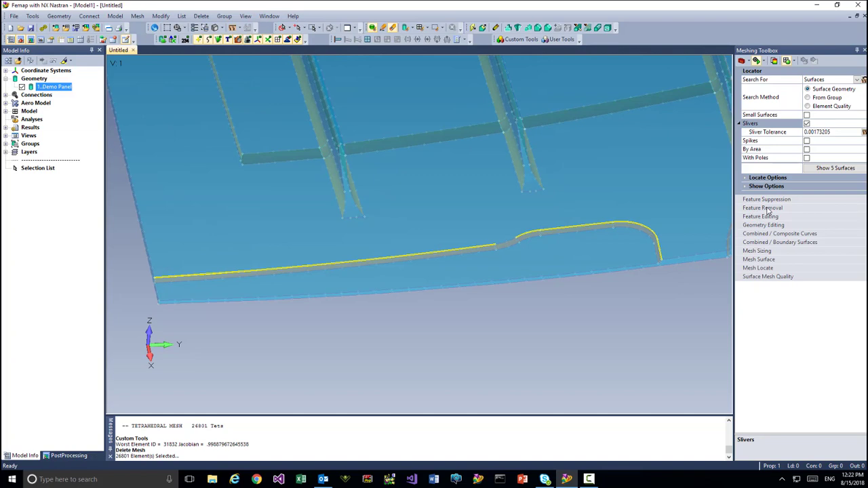
{"action": "left_click", "coordinate": [763, 208]}
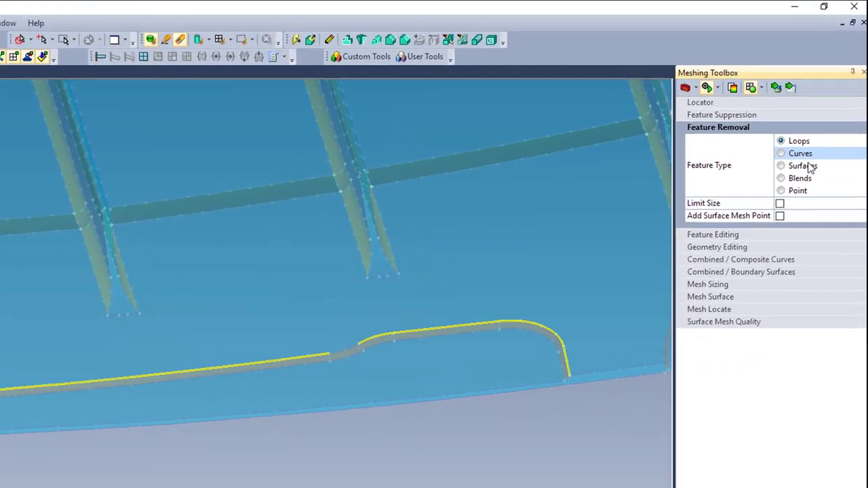
{"action": "left_click", "coordinate": [823, 116]}
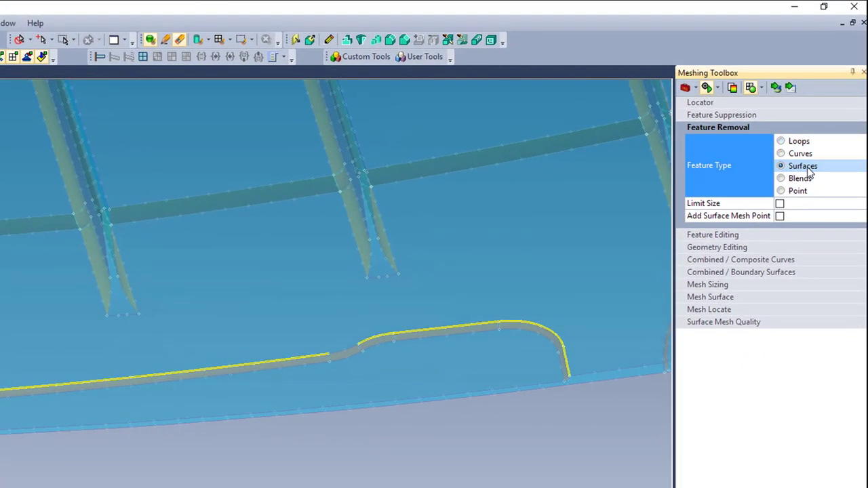
{"action": "left_click", "coordinate": [780, 216]}
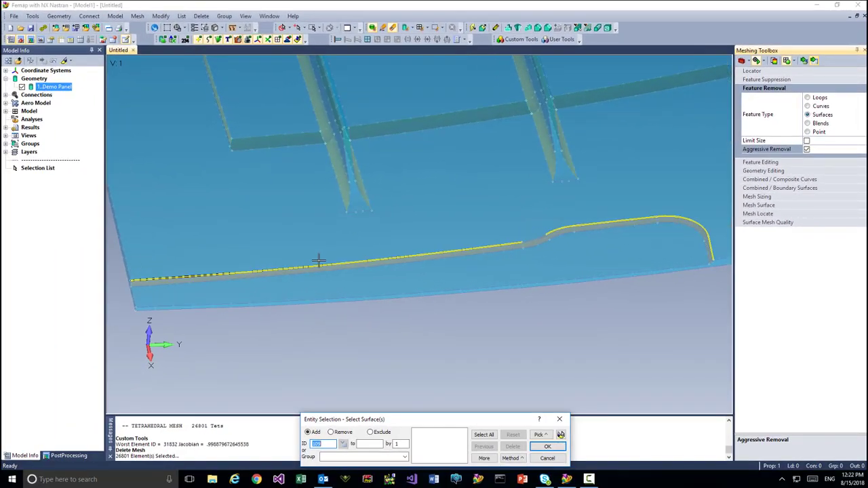
- Remove the five highlighted sliver surfaces running along the upper edge of the narrow curved step
{"action": "left_click", "coordinate": [319, 261]}
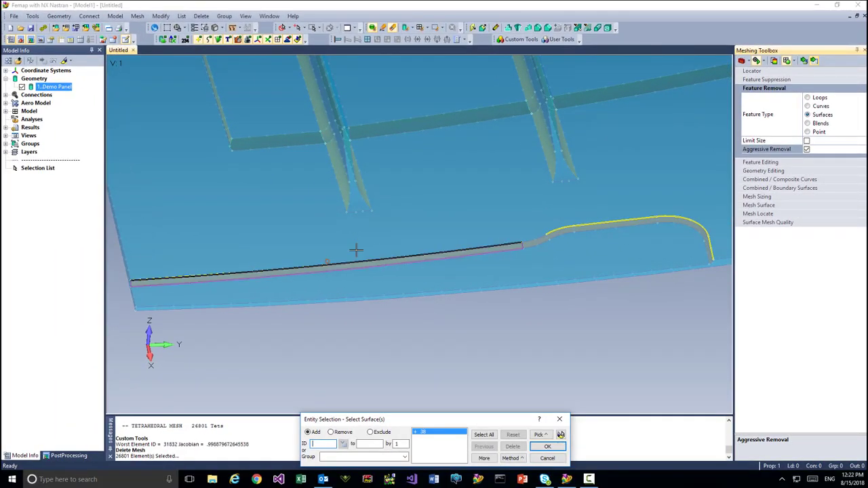
{"action": "left_click", "coordinate": [559, 226]}
{"action": "left_click", "coordinate": [619, 218]}
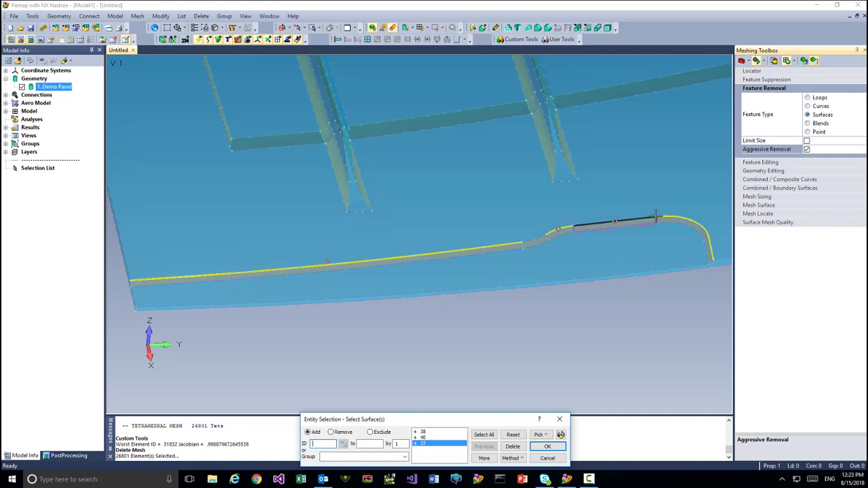
{"action": "left_click", "coordinate": [712, 234]}
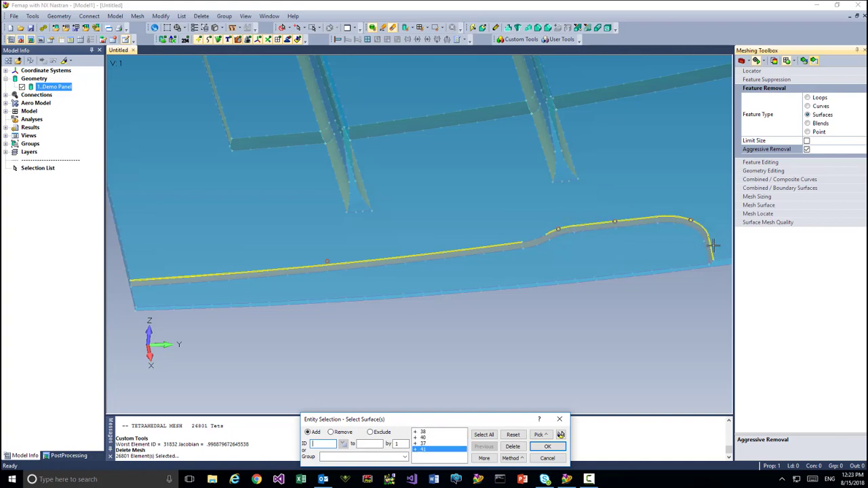
{"action": "left_click", "coordinate": [659, 307]}
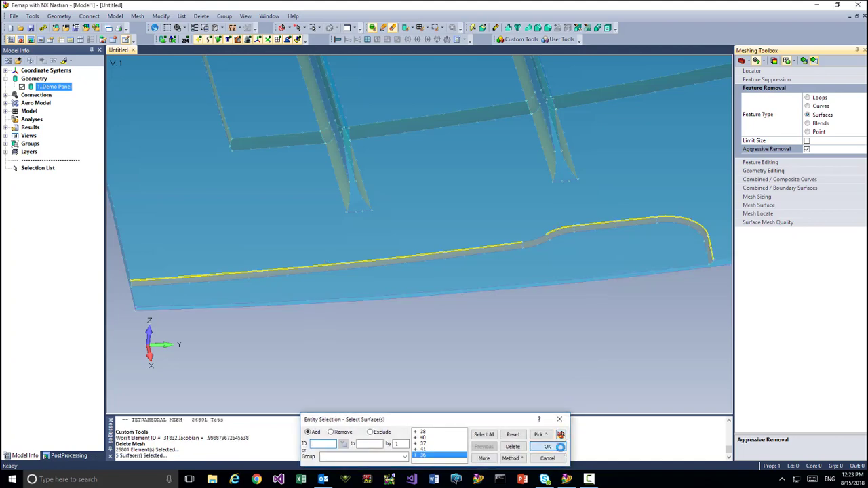
{"action": "left_click", "coordinate": [553, 447]}
- Tet mesh the Demo Panel solid again using the default automesh options
{"action": "scroll", "coordinate": [519, 367], "scroll_direction": "down", "scroll_amount": 2}
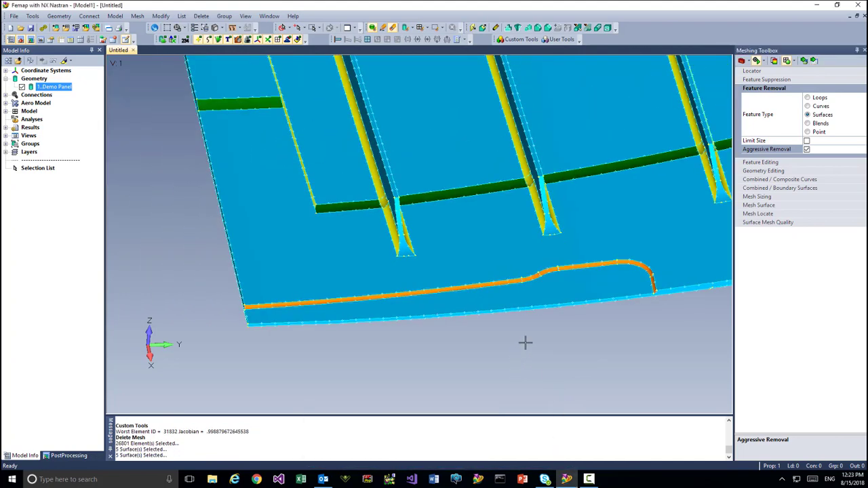
{"action": "middle_click_drag", "start_coordinate": [551, 287], "coordinate": [487, 280], "text": "ctrl"}
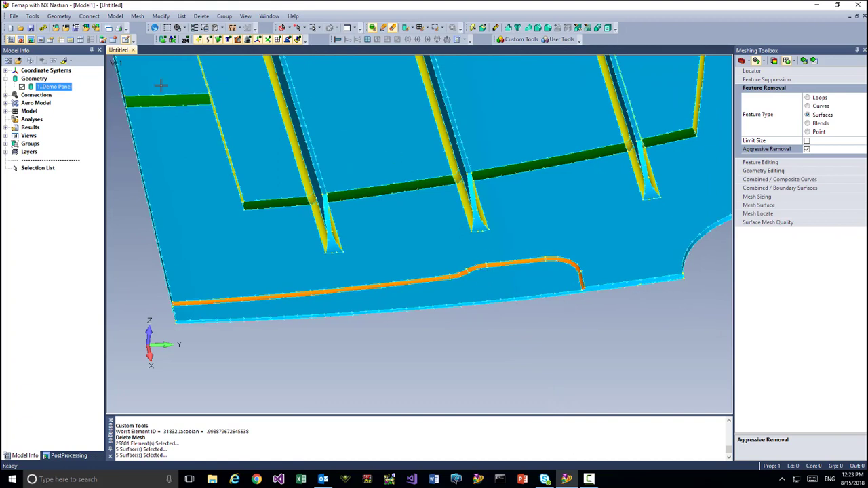
{"action": "right_click", "coordinate": [60, 90]}
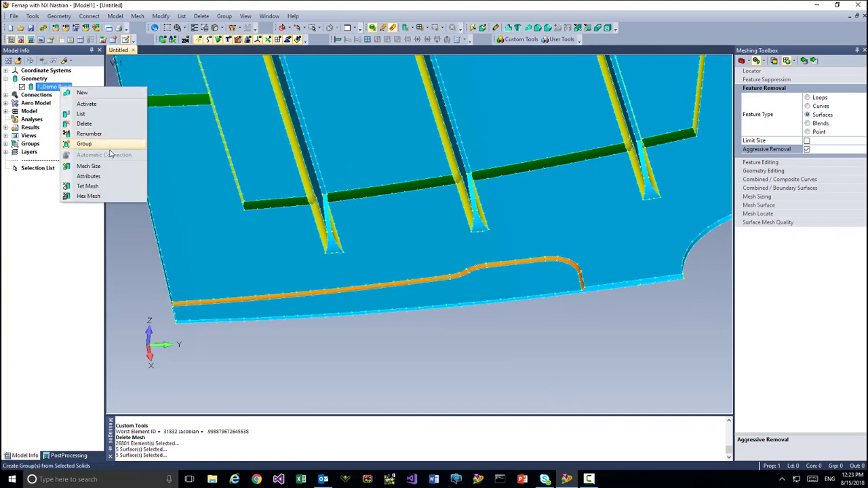
{"action": "left_click", "coordinate": [111, 185]}
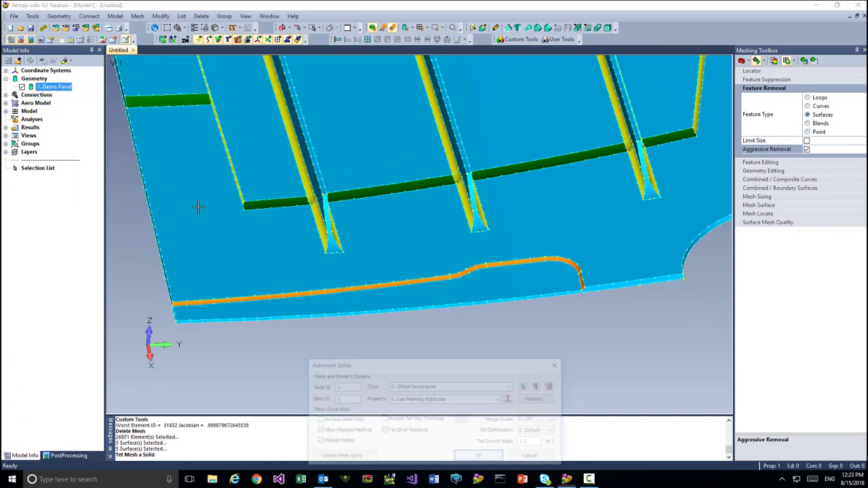
{"action": "left_click", "coordinate": [480, 458]}
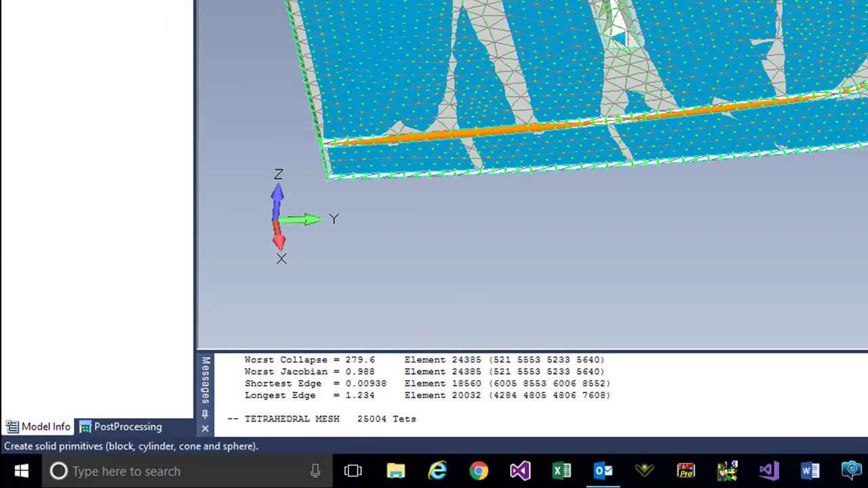
- Run the ShowWorstElem custom meshing tool and examine the highlighted element at the panel corner near the step's end
{"action": "left_click", "coordinate": [538, 2]}
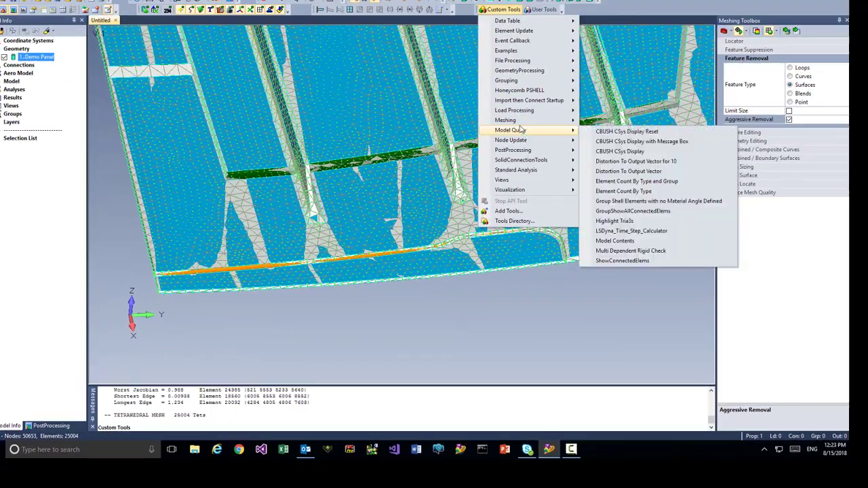
{"action": "mouse_move", "coordinate": [570, 91]}
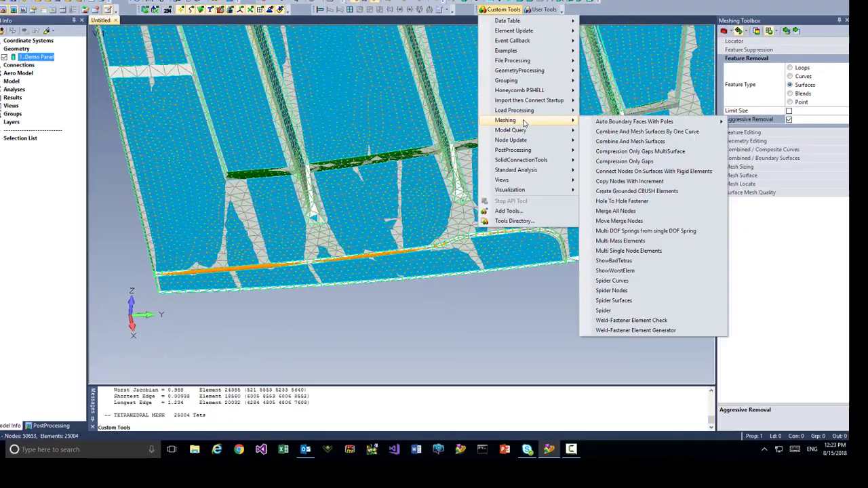
{"action": "left_click", "coordinate": [614, 271]}
{"action": "middle_click_drag", "start_coordinate": [469, 236], "coordinate": [430, 247]}
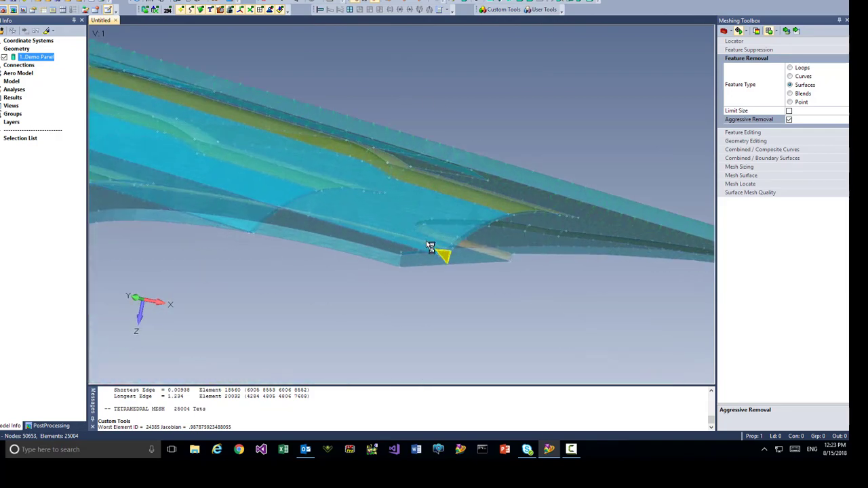
{"action": "scroll", "coordinate": [430, 247], "scroll_direction": "up", "scroll_amount": 5}
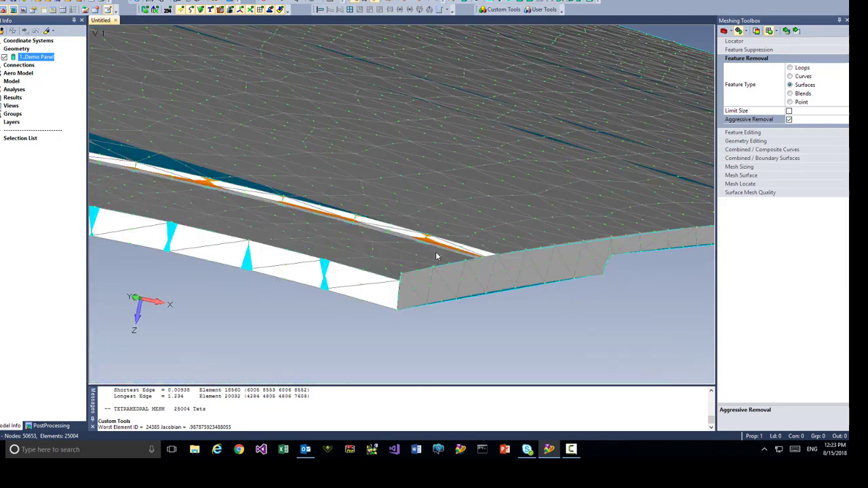
{"action": "middle_click_drag", "start_coordinate": [404, 241], "coordinate": [409, 167]}
{"action": "scroll", "coordinate": [410, 167], "scroll_direction": "up", "scroll_amount": 2}
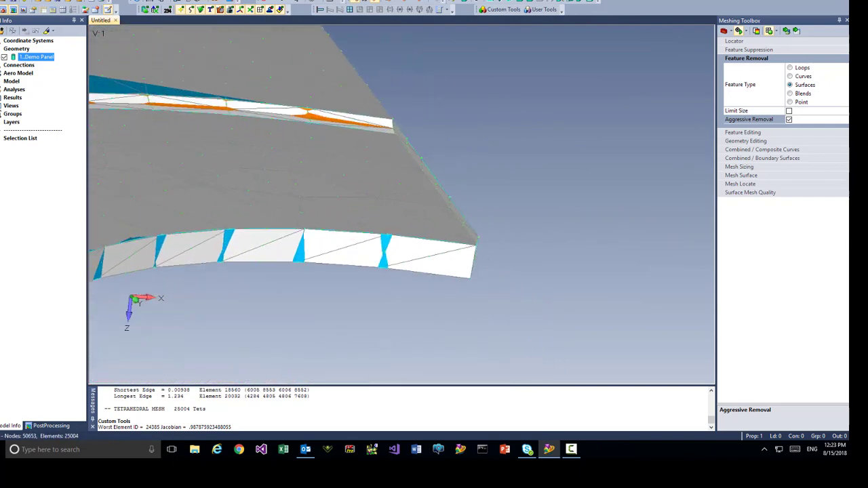
- Delete the mesh on all elements of the panel
{"action": "left_click", "coordinate": [182, 0]}
{"action": "mouse_move", "coordinate": [216, 36]}
{"action": "left_click", "coordinate": [265, 48]}
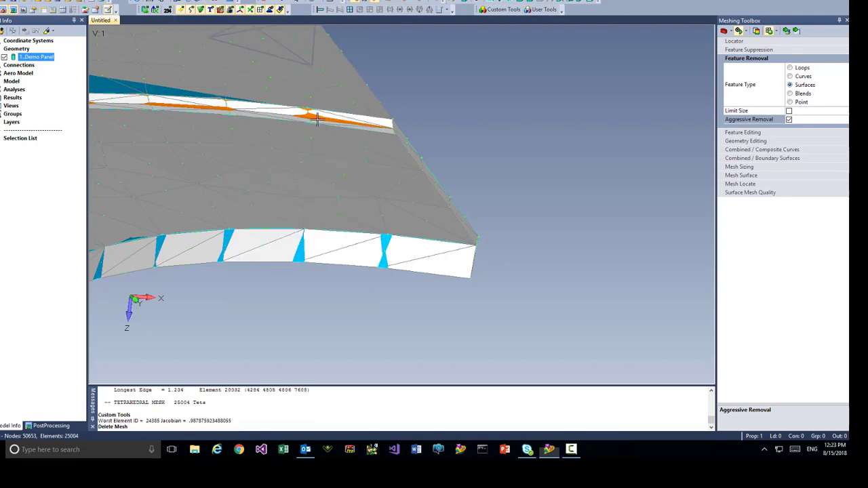
{"action": "left_click", "coordinate": [468, 406]}
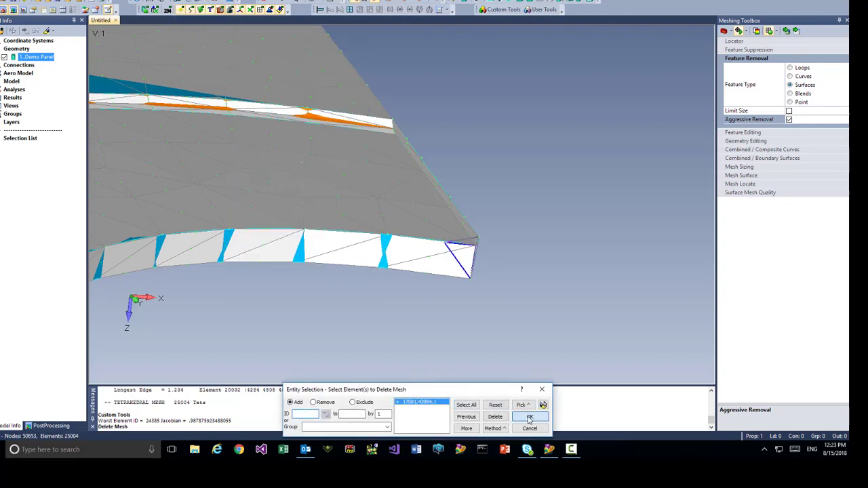
{"action": "left_click", "coordinate": [530, 416]}
{"action": "left_click", "coordinate": [427, 222]}
- Embed the narrow sloping end face beside the step into the solid, using Specify Offset and Outline Only
{"action": "mouse_move", "coordinate": [412, 216]}
{"action": "middle_mouse_down"}
{"action": "mouse_move", "coordinate": [372, 198]}
{"action": "mouse_move", "coordinate": [402, 190]}
{"action": "mouse_move", "coordinate": [406, 202]}
{"action": "middle_mouse_up"}
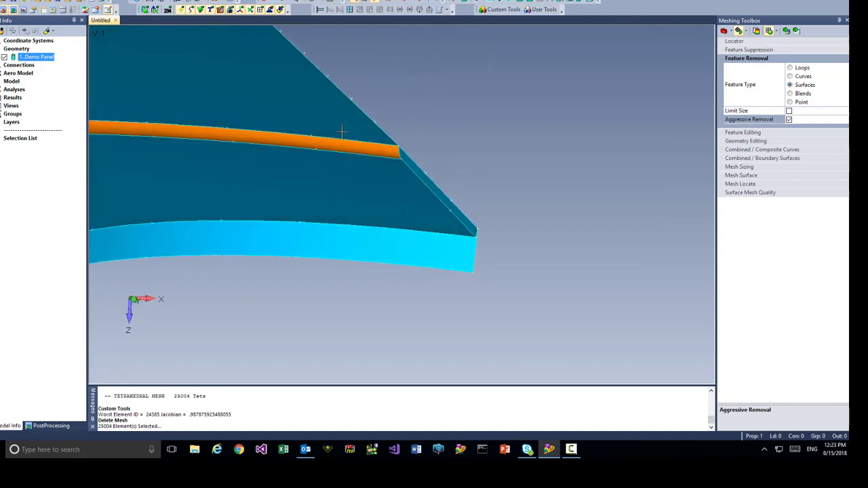
{"action": "middle_click_drag", "start_coordinate": [338, 132], "coordinate": [335, 137]}
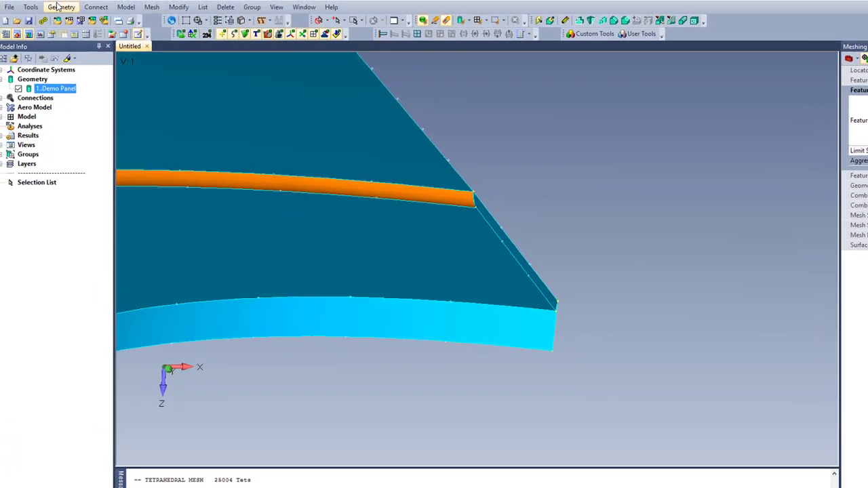
{"action": "left_click", "coordinate": [70, 18]}
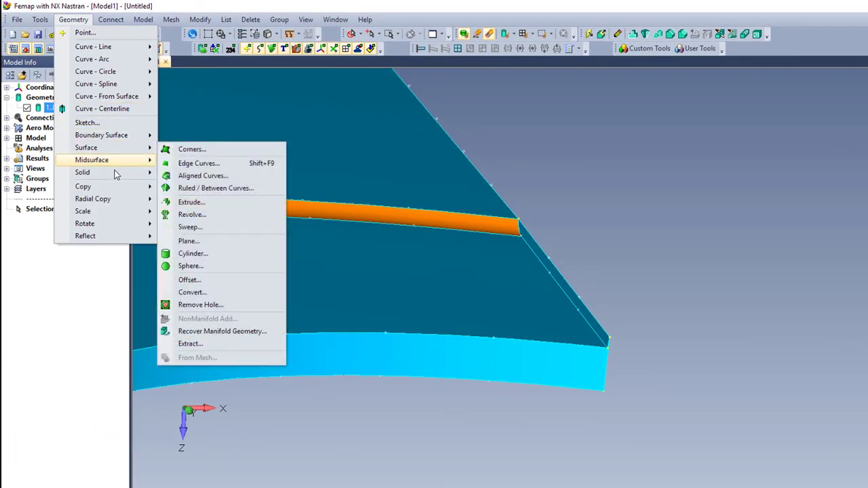
{"action": "mouse_move", "coordinate": [115, 174]}
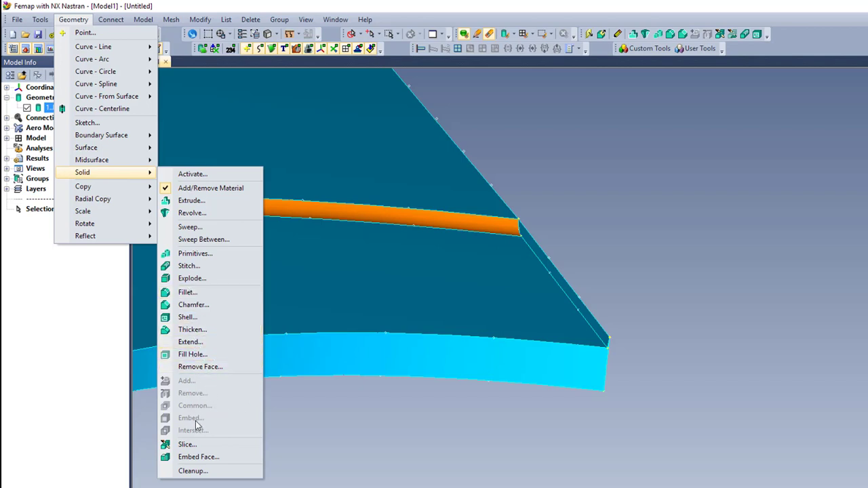
{"action": "left_click", "coordinate": [197, 457]}
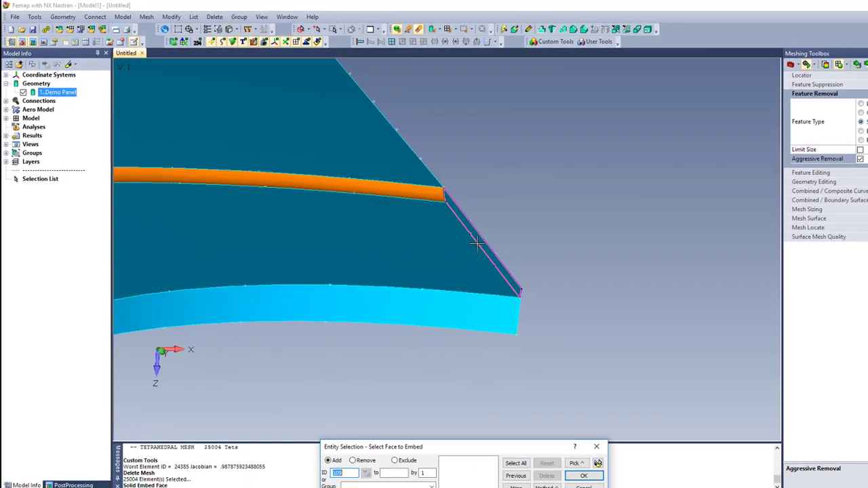
{"action": "double_click", "coordinate": [553, 284]}
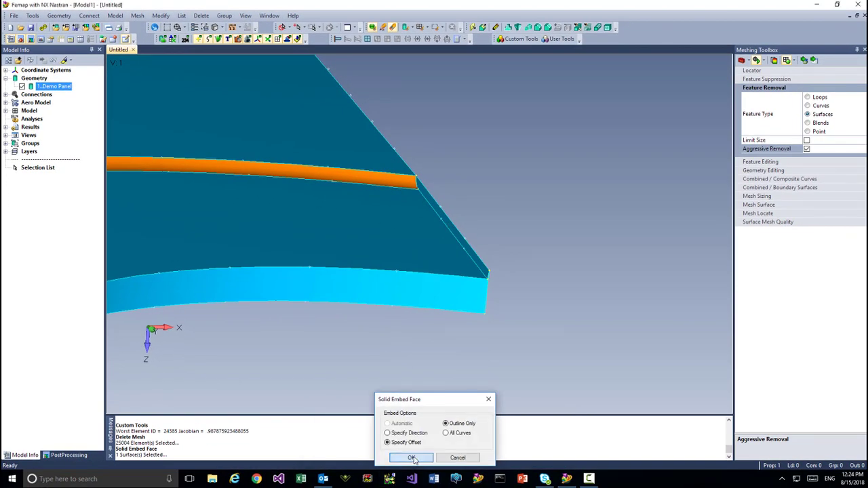
{"action": "left_click", "coordinate": [411, 458]}
{"action": "key", "text": "Return"}
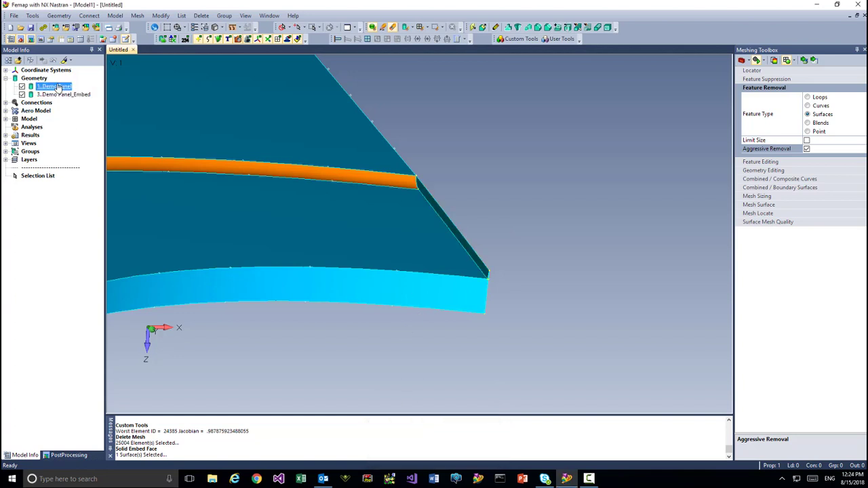
- Highlight the two solids in turn to compare them and delete the thin Demo Panel_Embed solid
{"action": "left_click", "coordinate": [63, 61]}
{"action": "left_click", "coordinate": [59, 86]}
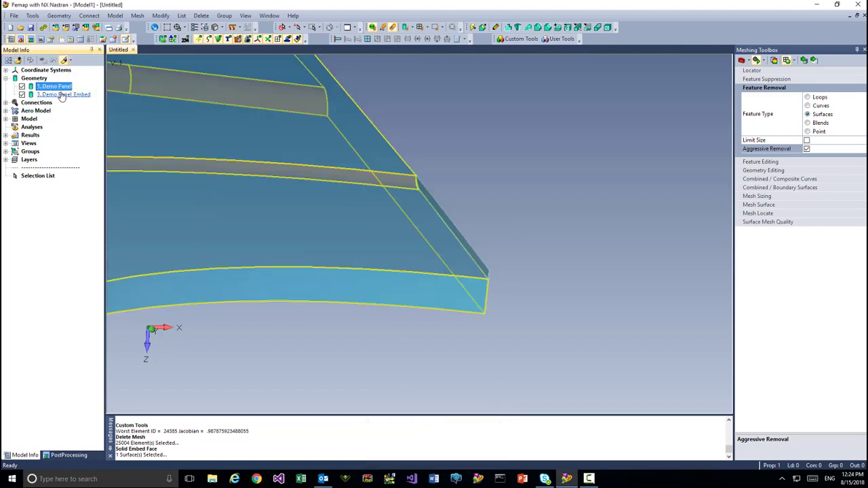
{"action": "left_click", "coordinate": [61, 95]}
{"action": "left_click", "coordinate": [61, 87]}
{"action": "left_click", "coordinate": [62, 95]}
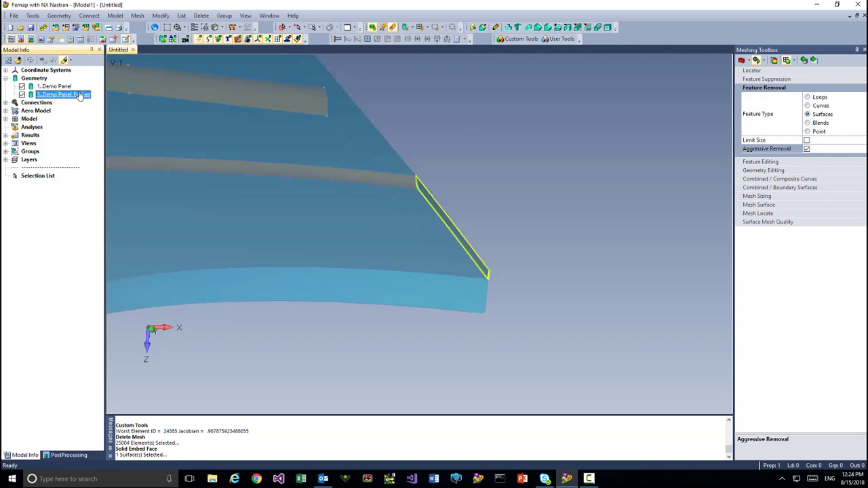
{"action": "right_click", "coordinate": [80, 95]}
{"action": "left_click", "coordinate": [112, 127]}
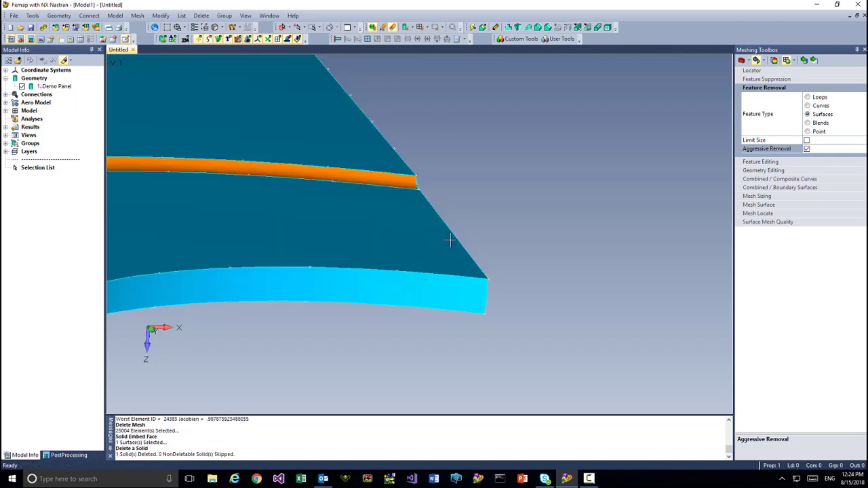
- Remove the sliver's edge curve at the end of the orange step face with Combine Surfaces, and the leftover point beside it
{"action": "middle_click_drag", "start_coordinate": [527, 242], "coordinate": [383, 246]}
{"action": "middle_click_drag", "start_coordinate": [604, 258], "coordinate": [297, 318], "text": "ctrl"}
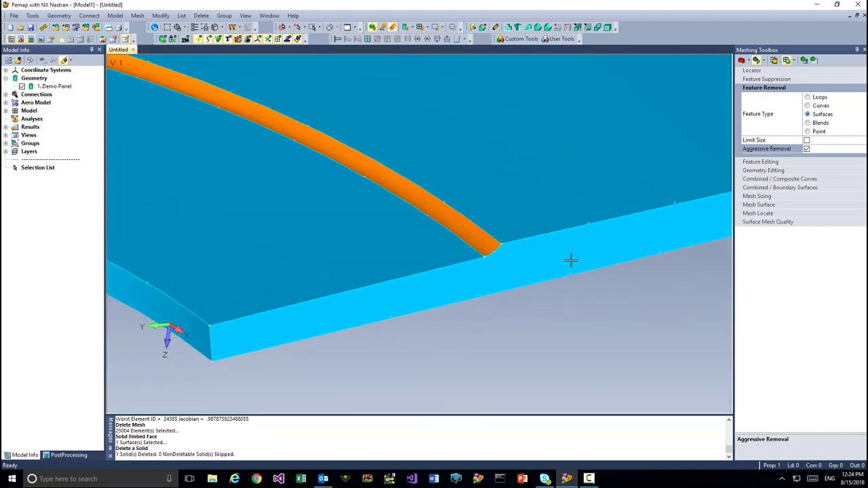
{"action": "scroll", "coordinate": [434, 241], "scroll_direction": "up", "scroll_amount": 5}
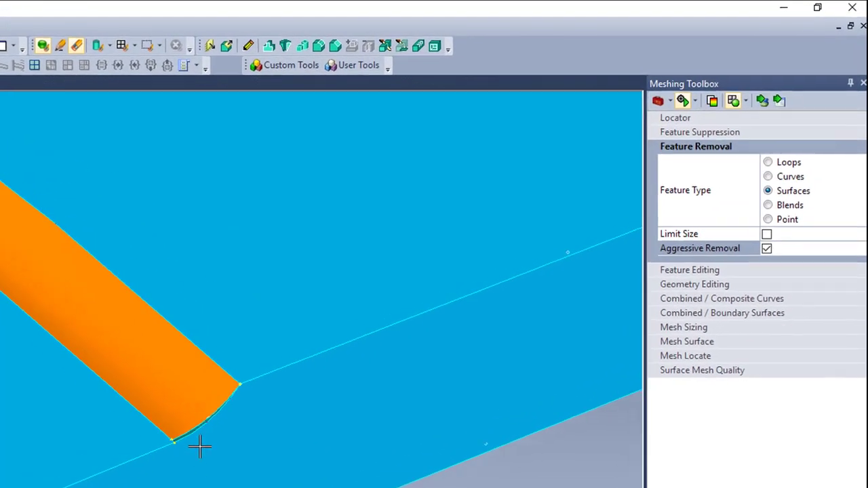
{"action": "scroll", "coordinate": [200, 446], "scroll_direction": "up", "scroll_amount": 3}
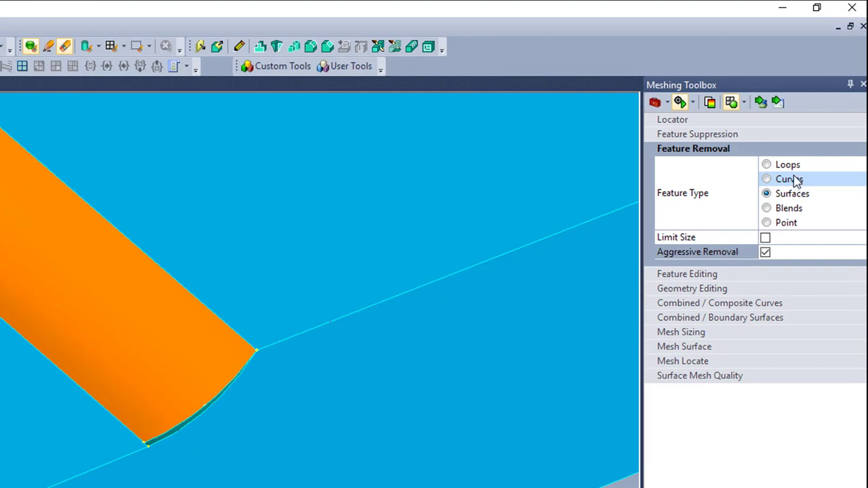
{"action": "left_click", "coordinate": [788, 179]}
{"action": "left_click", "coordinate": [862, 251]}
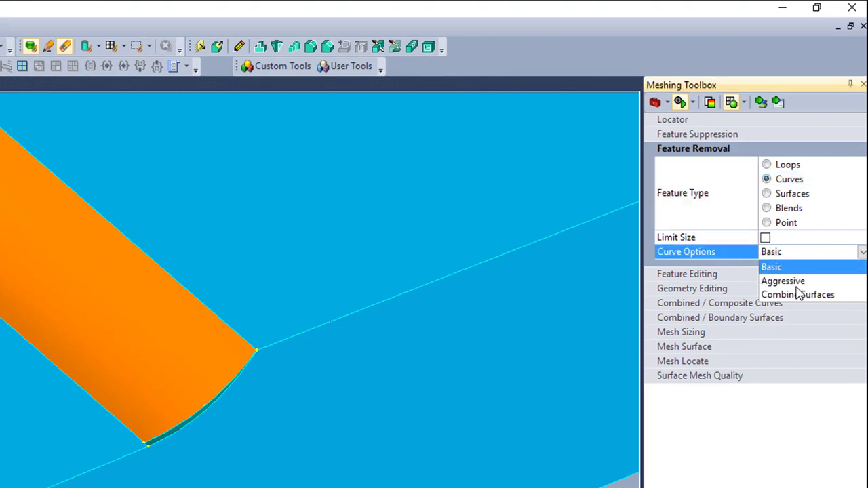
{"action": "left_click", "coordinate": [797, 295]}
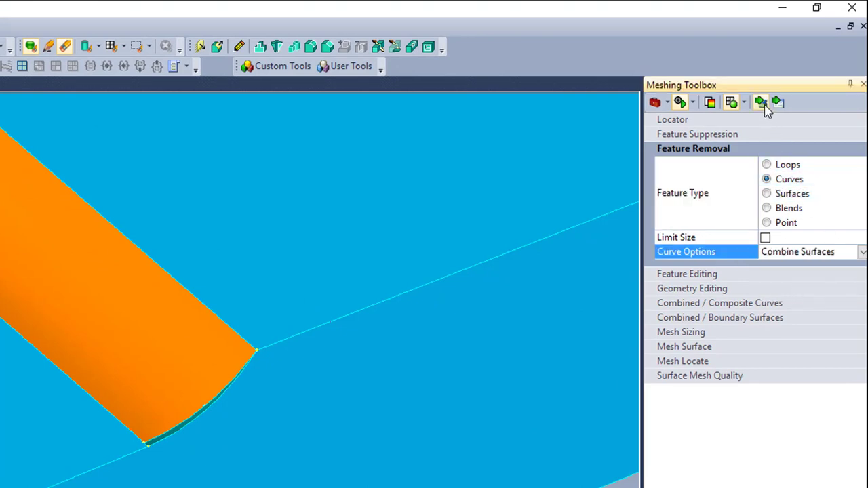
{"action": "left_click", "coordinate": [203, 406]}
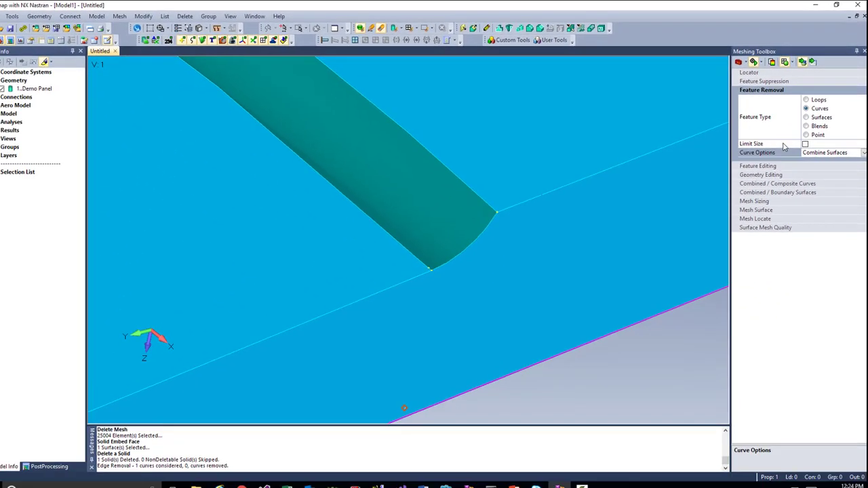
{"action": "left_click", "coordinate": [778, 198]}
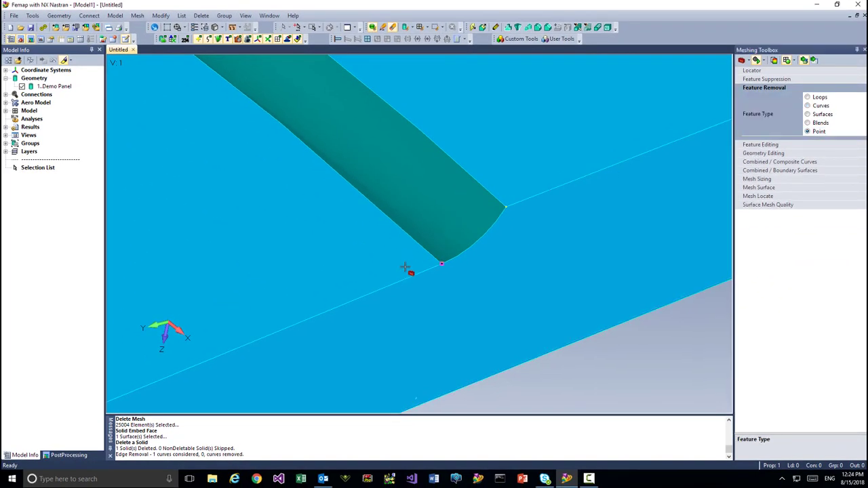
- Tet mesh the whole Demo Panel solid again with the proposed meshing settings
{"action": "scroll", "coordinate": [421, 305], "scroll_direction": "down", "scroll_amount": 8}
{"action": "key", "text": "ctrl+a"}
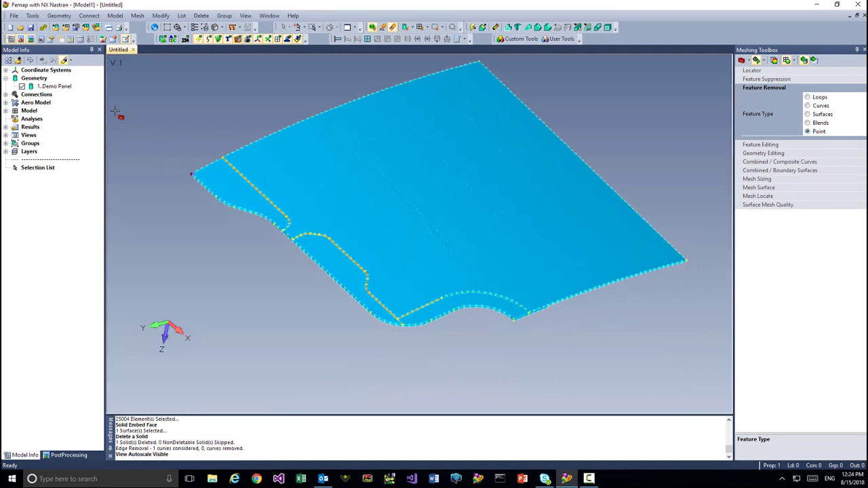
{"action": "right_click", "coordinate": [59, 92]}
{"action": "left_click", "coordinate": [81, 177]}
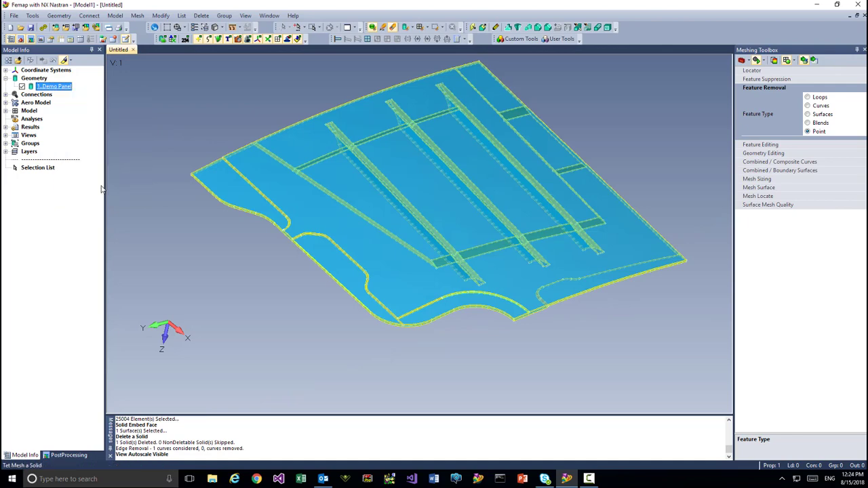
{"action": "left_click", "coordinate": [475, 456]}
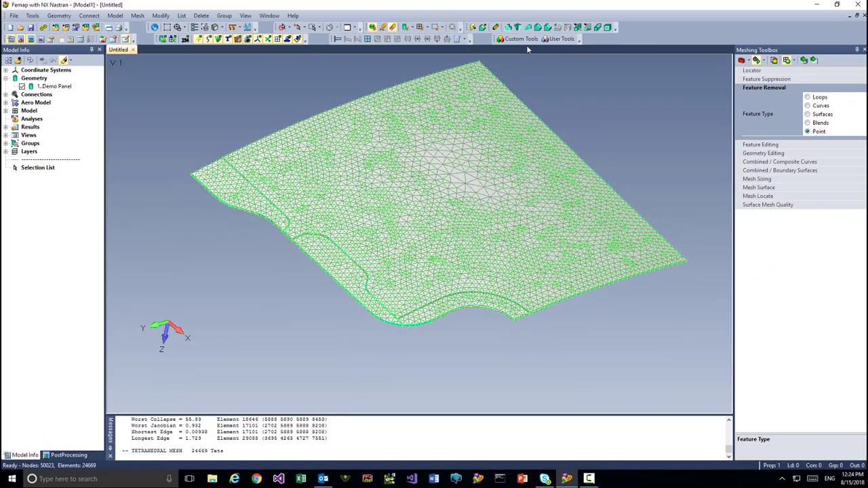
- Run the ShowWorstElem custom meshing tool and examine the highlighted element where the cross strip meets the diagonal rounded edge
{"action": "left_click", "coordinate": [527, 41]}
{"action": "mouse_move", "coordinate": [536, 150]}
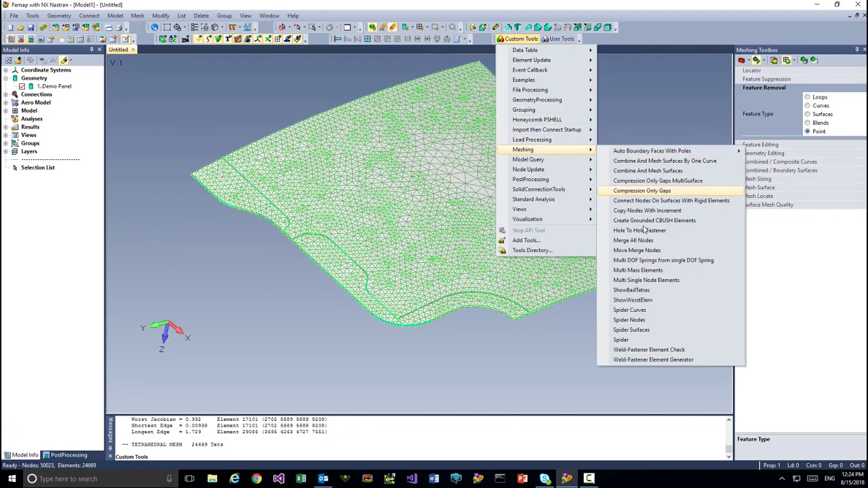
{"action": "left_click", "coordinate": [614, 291]}
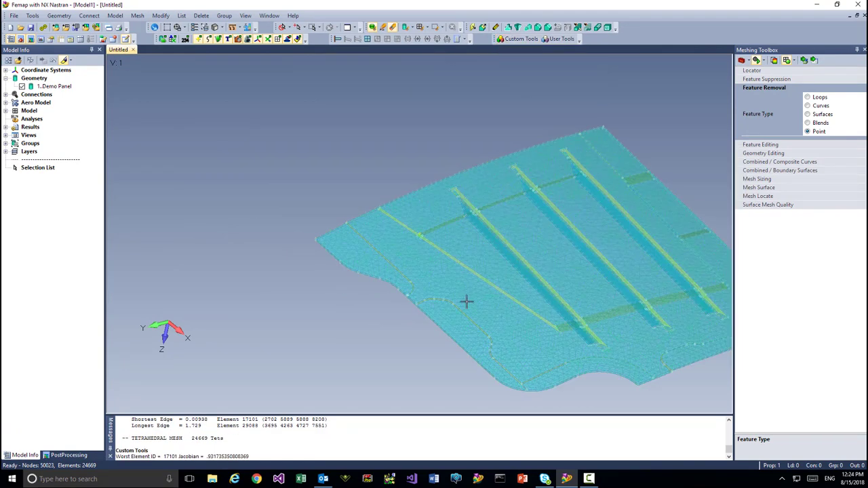
{"action": "scroll", "coordinate": [407, 233], "scroll_direction": "up", "scroll_amount": 10}
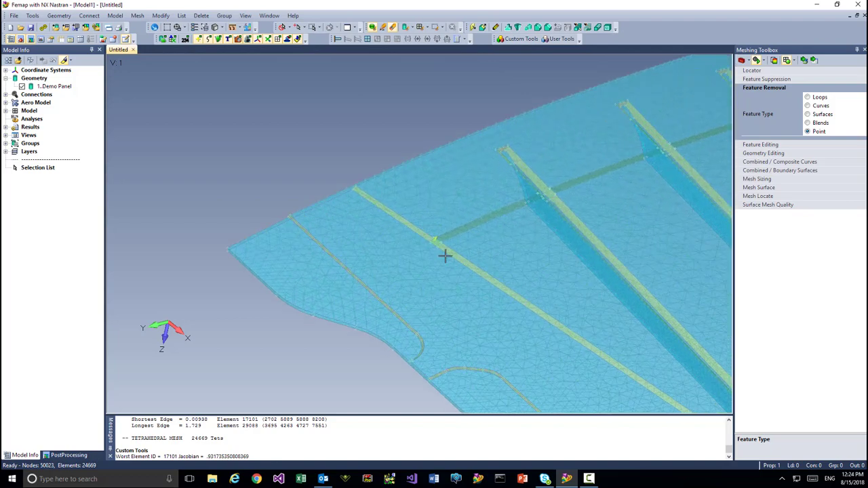
{"action": "scroll", "coordinate": [426, 233], "scroll_direction": "up", "scroll_amount": 3}
{"action": "middle_click_drag", "start_coordinate": [426, 233], "coordinate": [423, 193]}
{"action": "scroll", "coordinate": [351, 198], "scroll_direction": "up", "scroll_amount": 5}
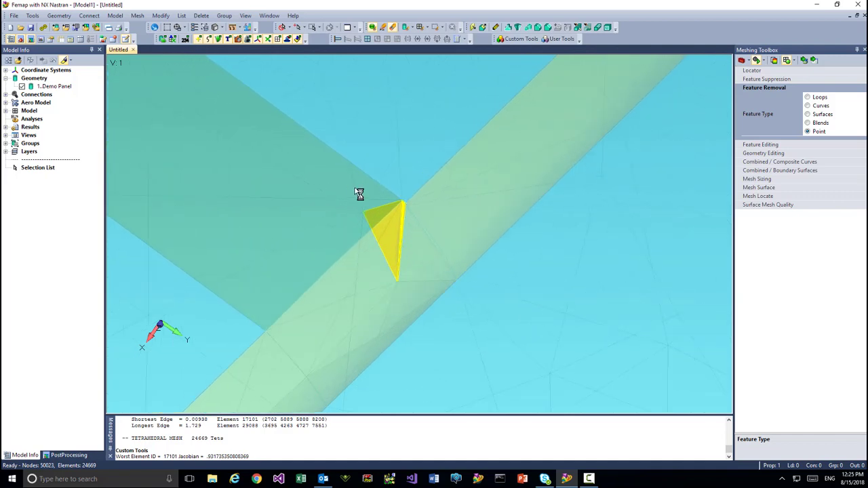
{"action": "scroll", "coordinate": [434, 216], "scroll_direction": "up", "scroll_amount": 2}
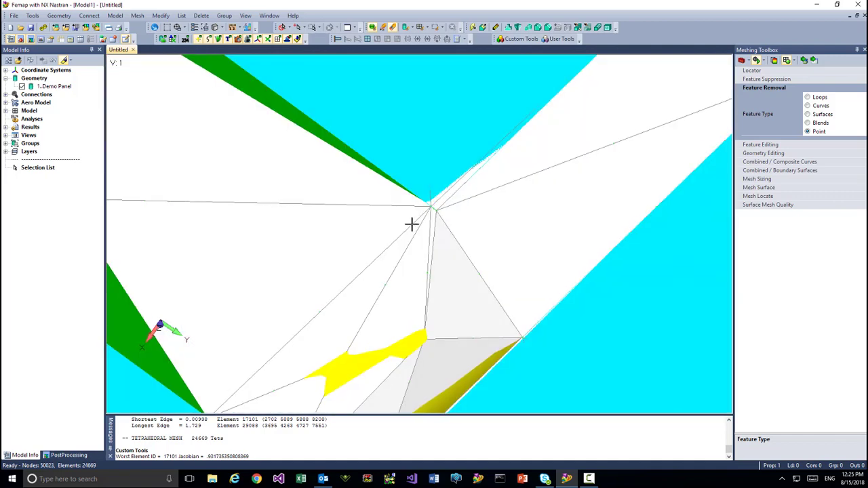
- Hide the mesh display and suppress the tiny curve between the green face's corner and the yellow blend's dividing curve
{"action": "left_click", "coordinate": [173, 39]}
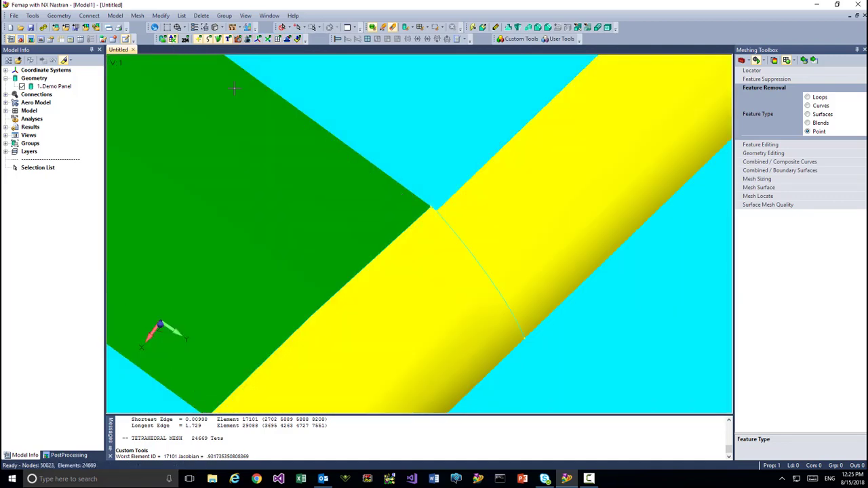
{"action": "middle_click_drag", "start_coordinate": [422, 198], "coordinate": [482, 143]}
{"action": "scroll", "coordinate": [454, 172], "scroll_direction": "up", "scroll_amount": 3}
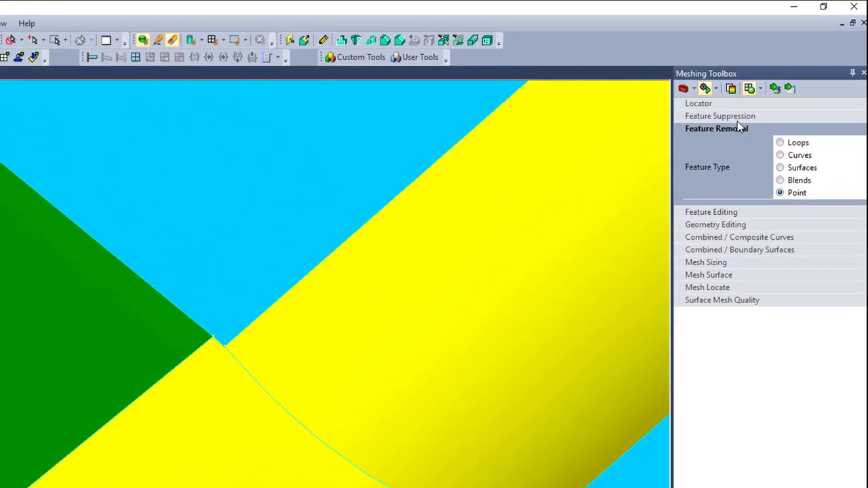
{"action": "left_click", "coordinate": [773, 83]}
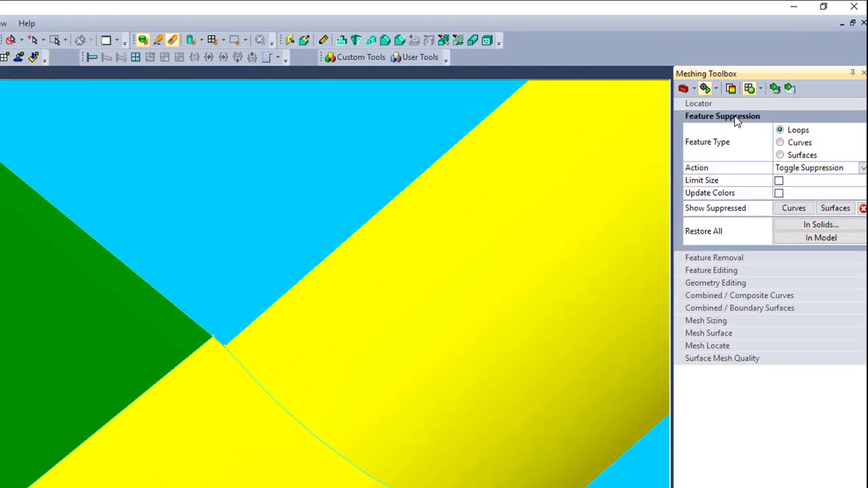
{"action": "left_click", "coordinate": [799, 142]}
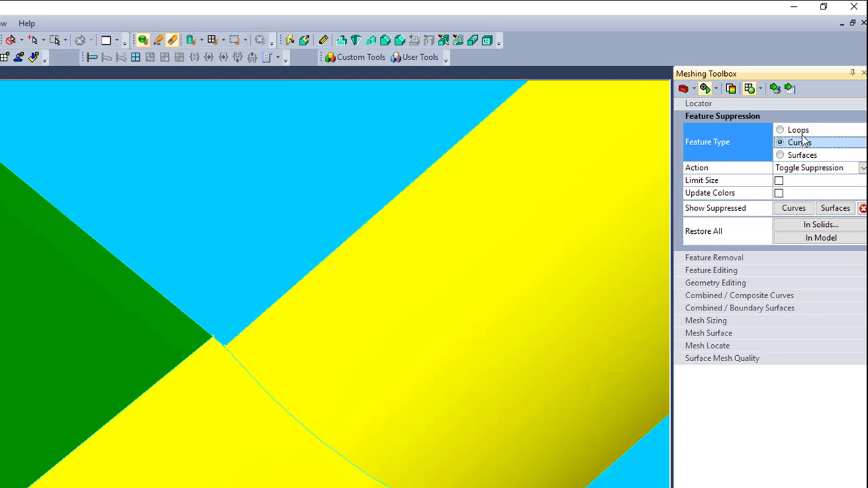
{"action": "left_click", "coordinate": [217, 345]}
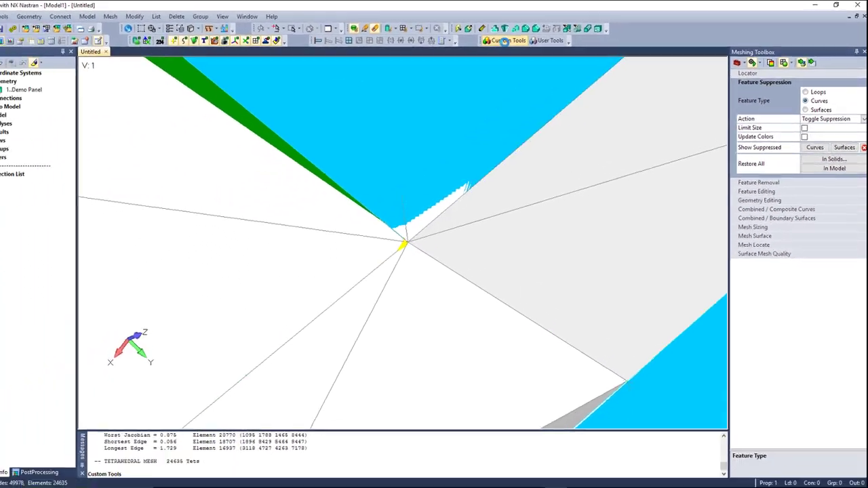
{"action": "left_click", "coordinate": [503, 41]}
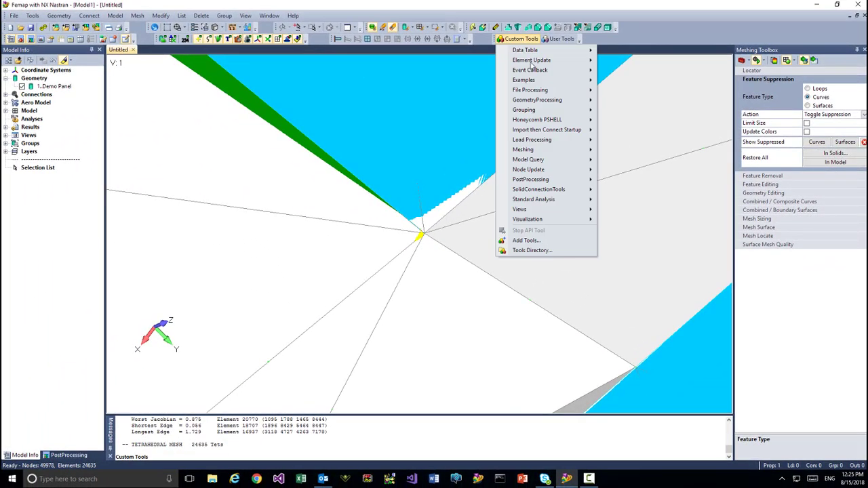
{"action": "mouse_move", "coordinate": [523, 154]}
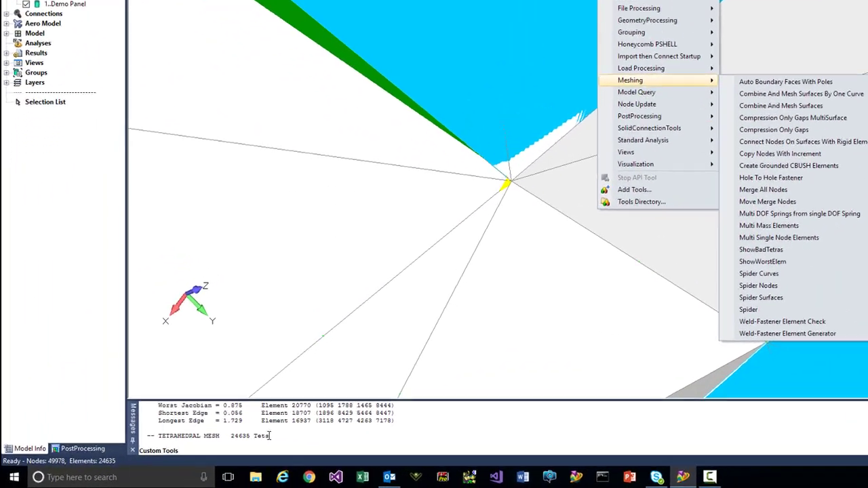
{"action": "left_click", "coordinate": [675, 291]}
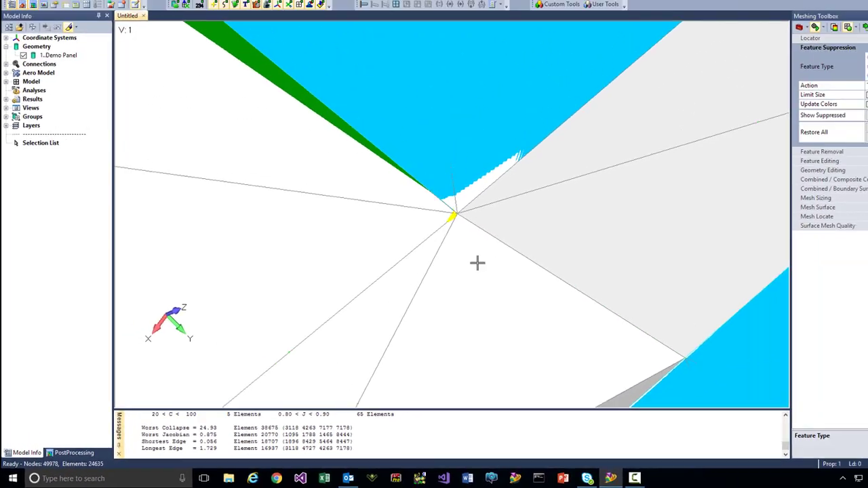
- Examine the whole remeshed panel from its stiffened side
{"action": "key", "text": "ctrl+a"}
{"action": "middle_click_drag", "start_coordinate": [369, 283], "coordinate": [387, 256]}
{"action": "scroll", "coordinate": [387, 256], "scroll_direction": "up", "scroll_amount": 3}
{"action": "mouse_move", "coordinate": [398, 211]}
{"action": "middle_mouse_down"}
{"action": "mouse_move", "coordinate": [412, 238]}
{"action": "mouse_move", "coordinate": [401, 207]}
{"action": "middle_mouse_up"}
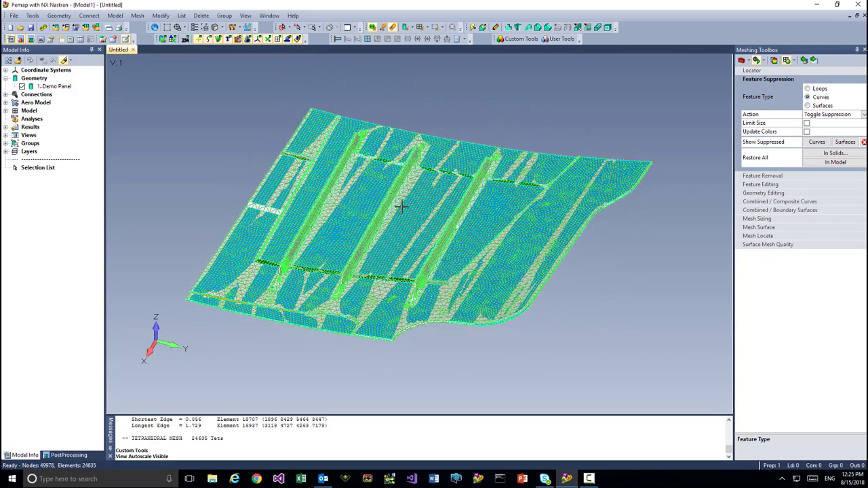